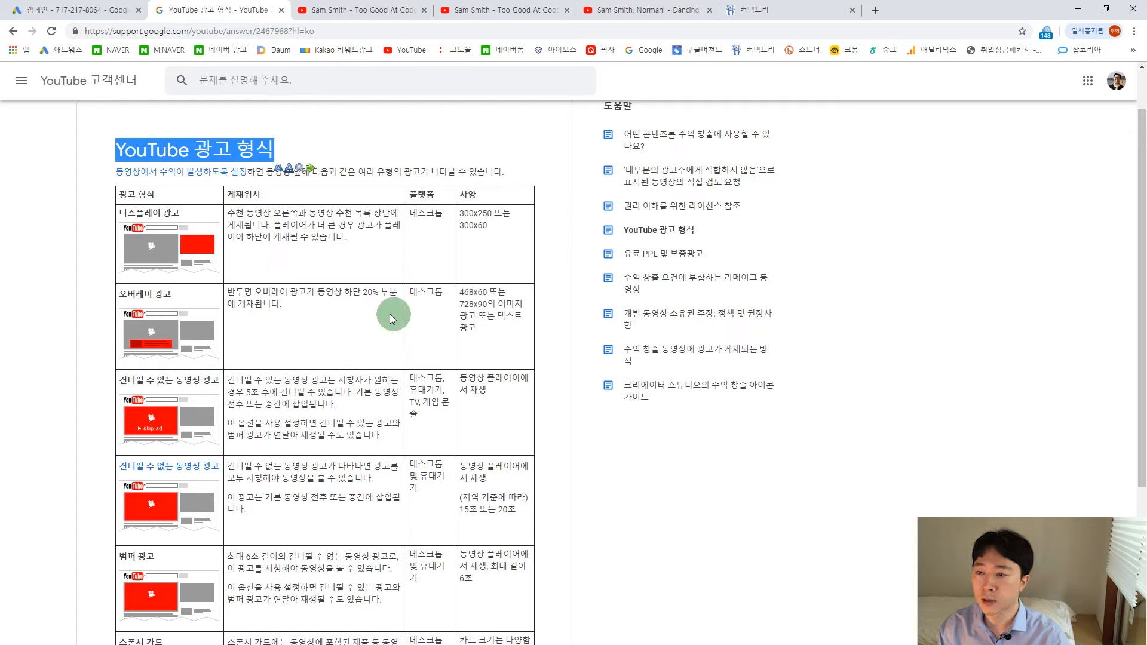
- Examine the display and overlay ad specifications in the YouTube ad format table and example ads on the "Too Good At Goodbyes" videos
drag(460, 213, 496, 229)
drag(460, 293, 500, 321)
click(457, 293)
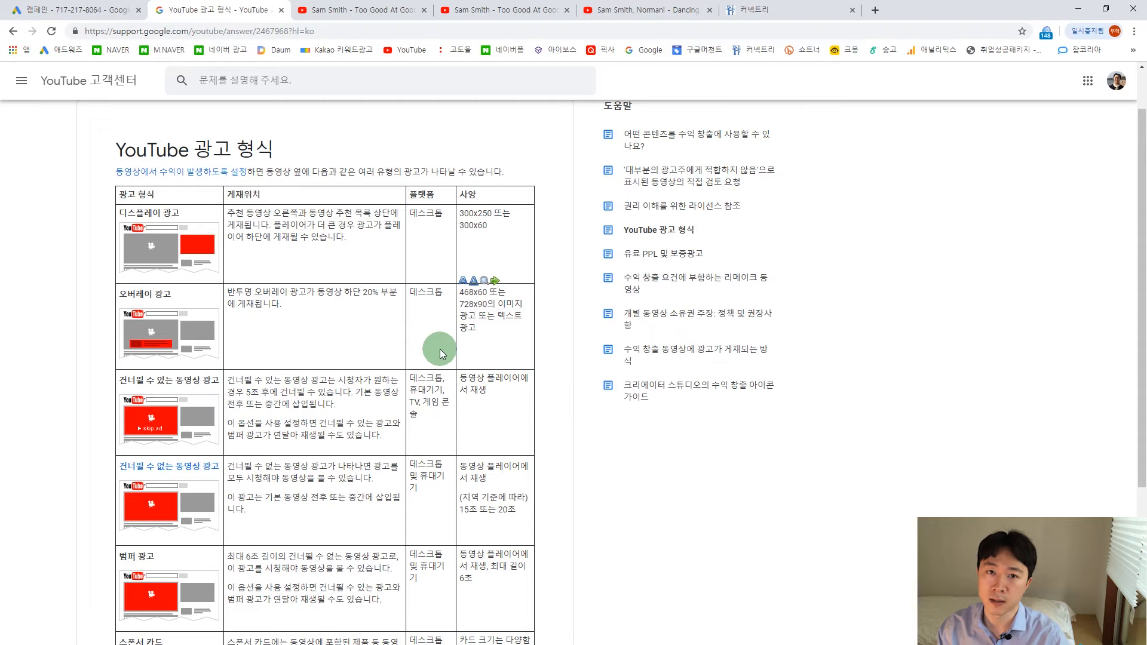
click(351, 9)
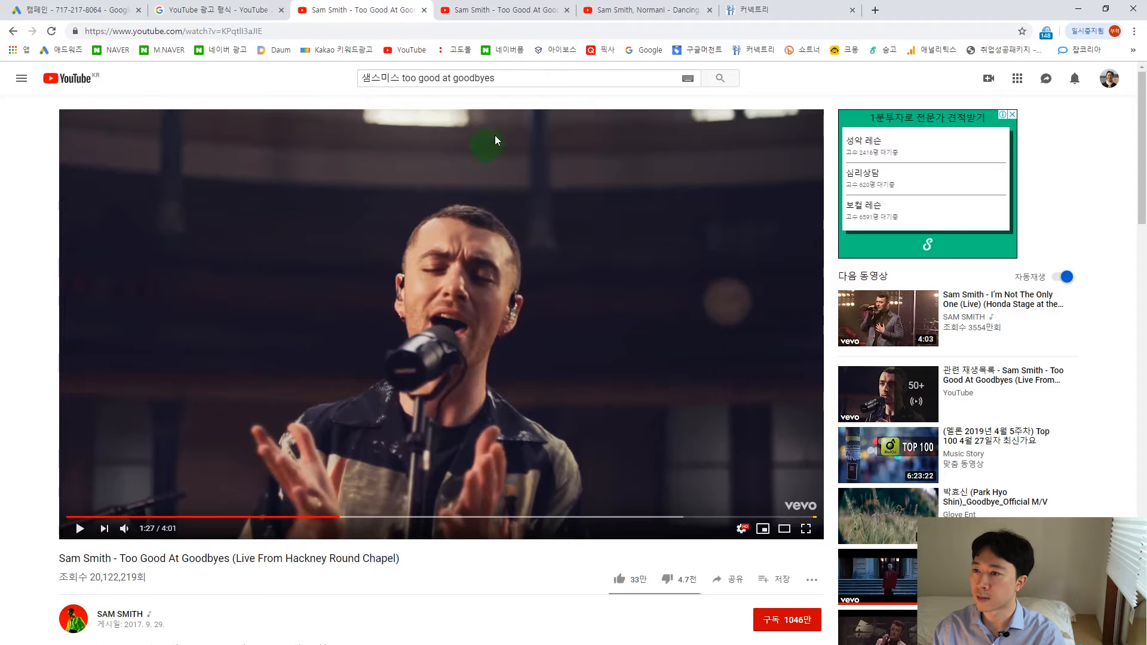
click(733, 82)
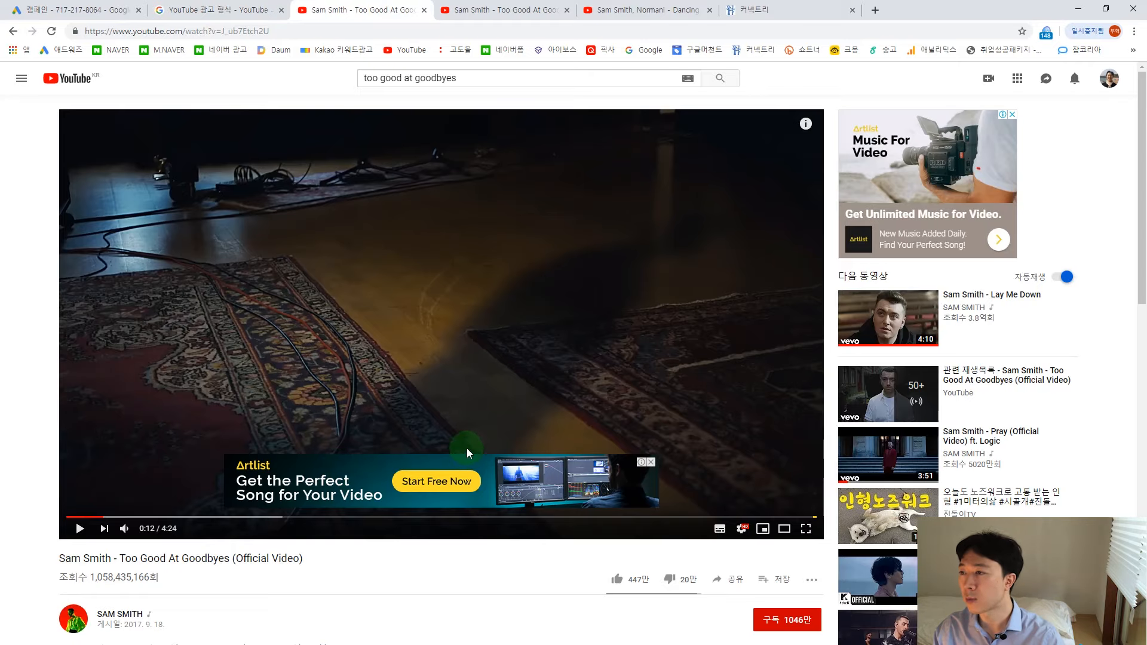
- Switch to Google Ads and start a new campaign with the goal 브랜드 인지도 및 도달범위 (brand awareness and reach)
click(20, 81)
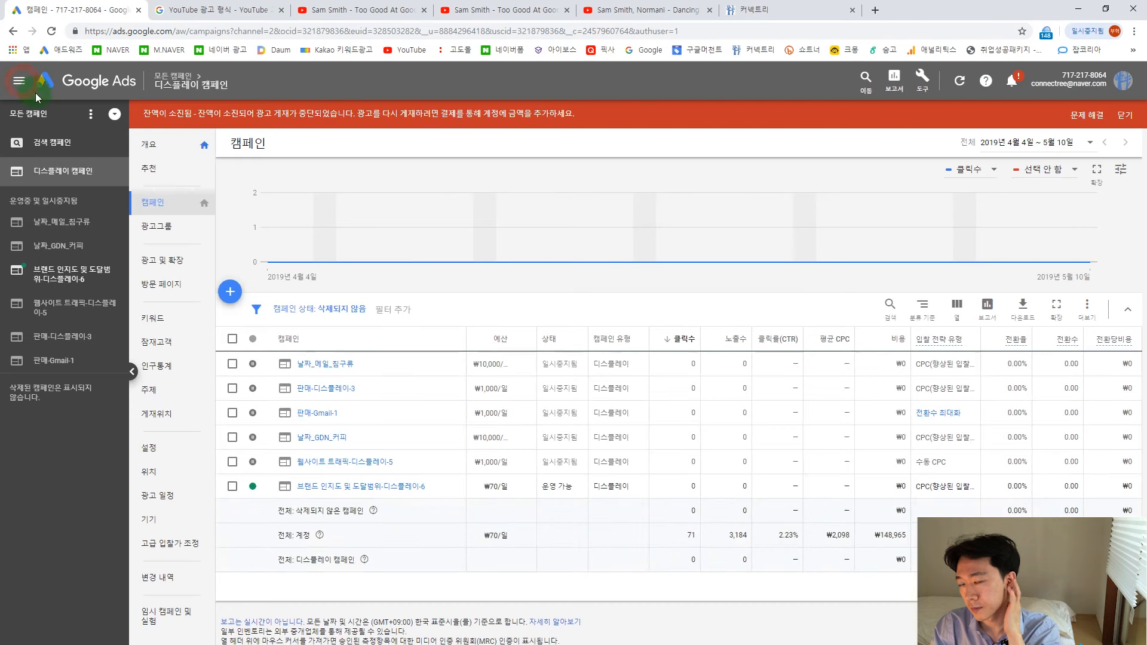
click(60, 170)
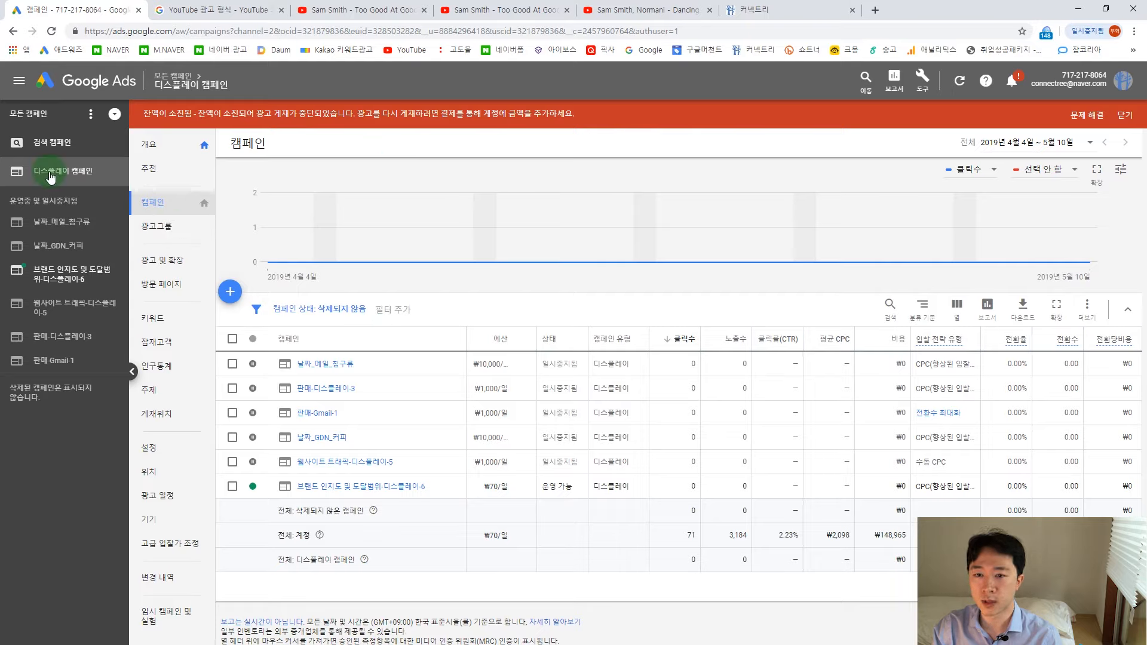
click(153, 202)
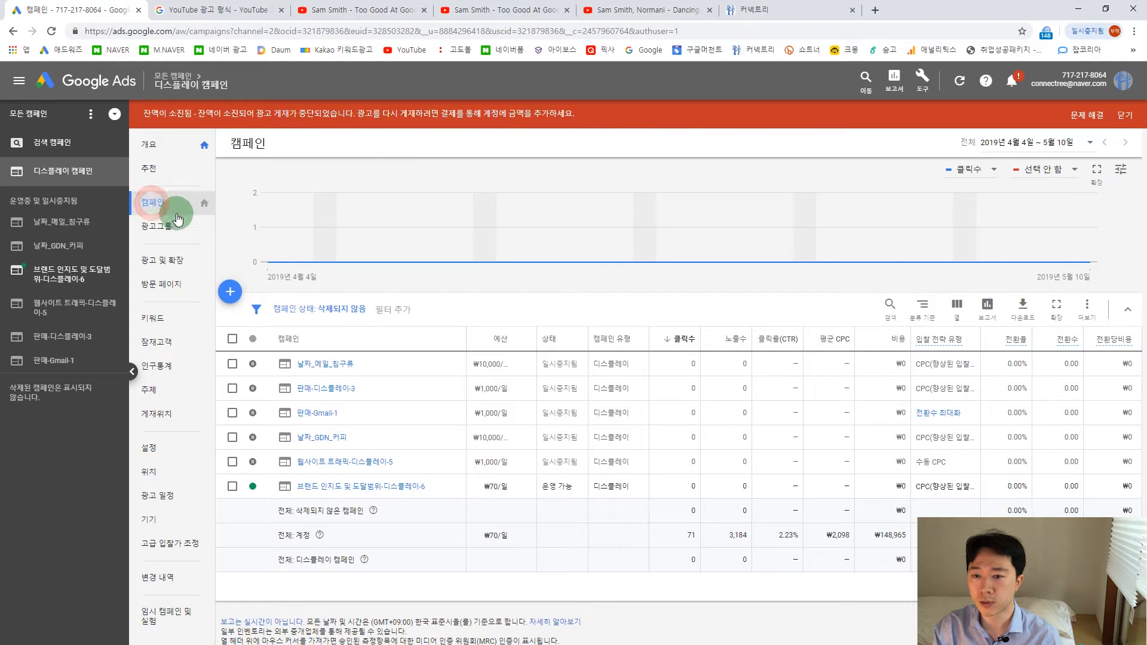
click(230, 293)
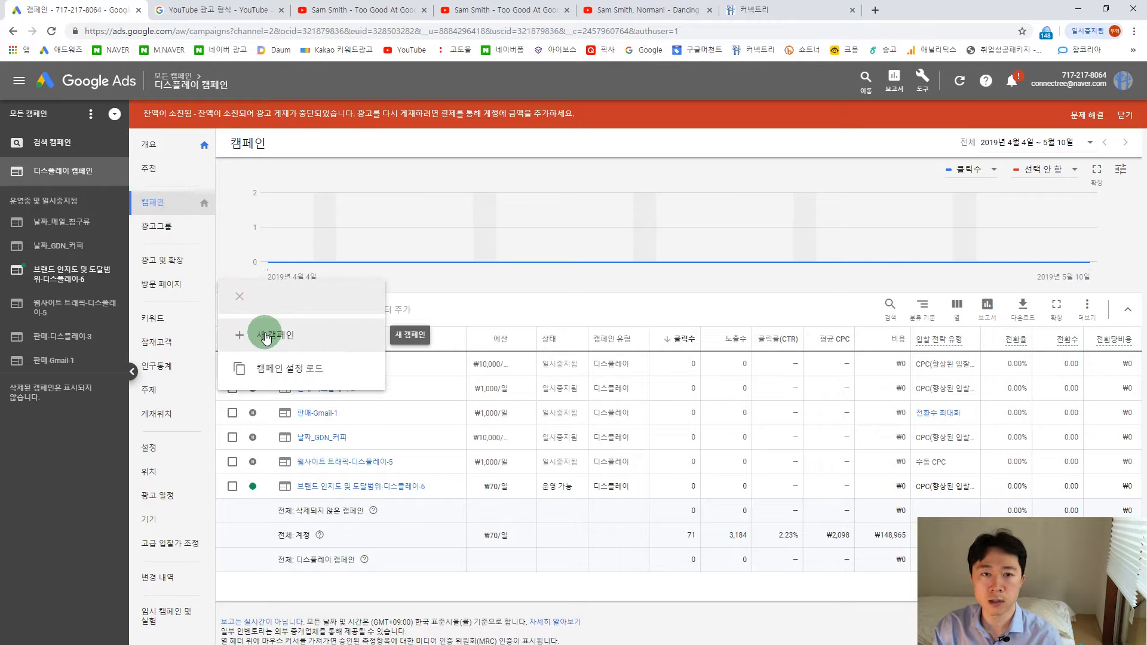
click(266, 336)
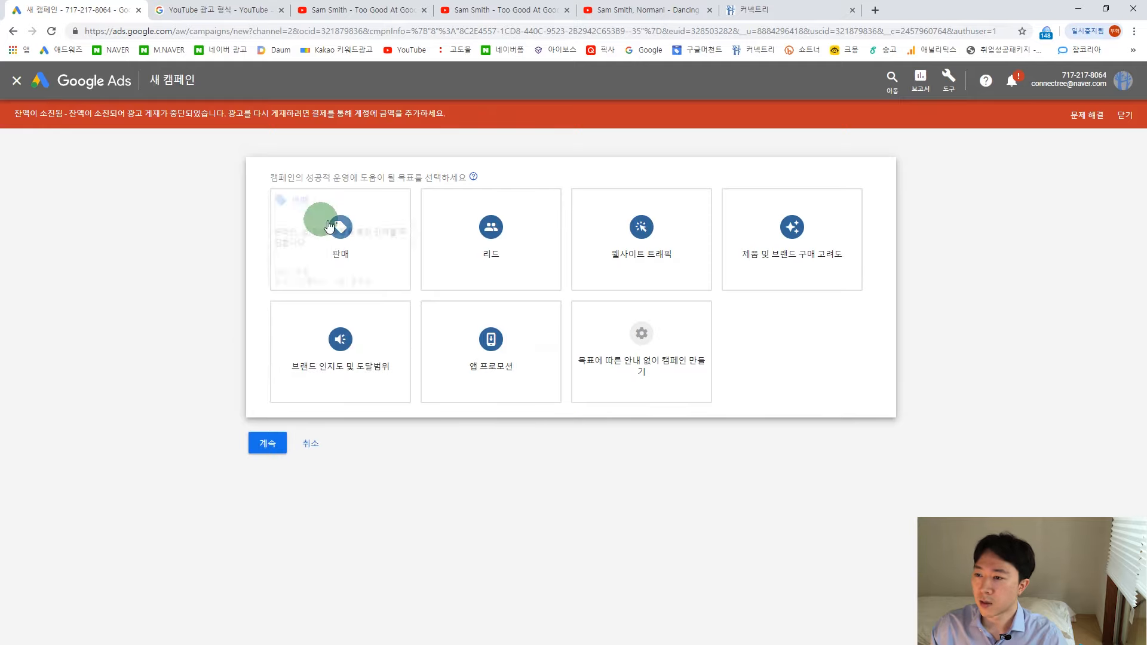
click(322, 369)
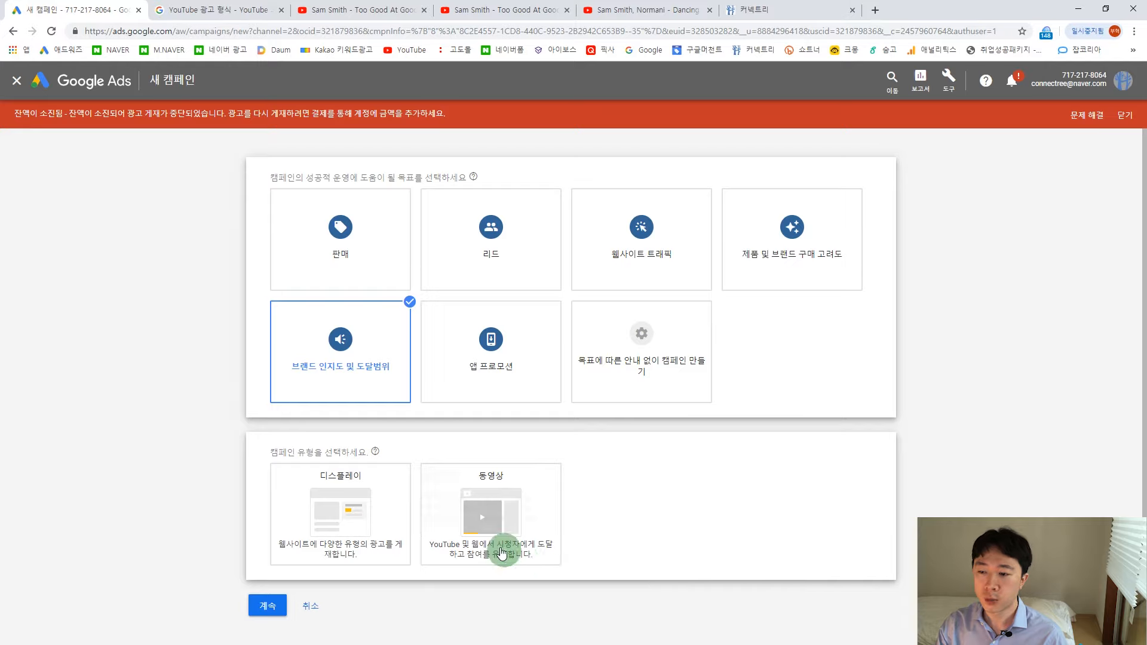
- Compare the video and display campaign types against the YouTube ad format page and choose 디스플레이 (Display)
click(474, 522)
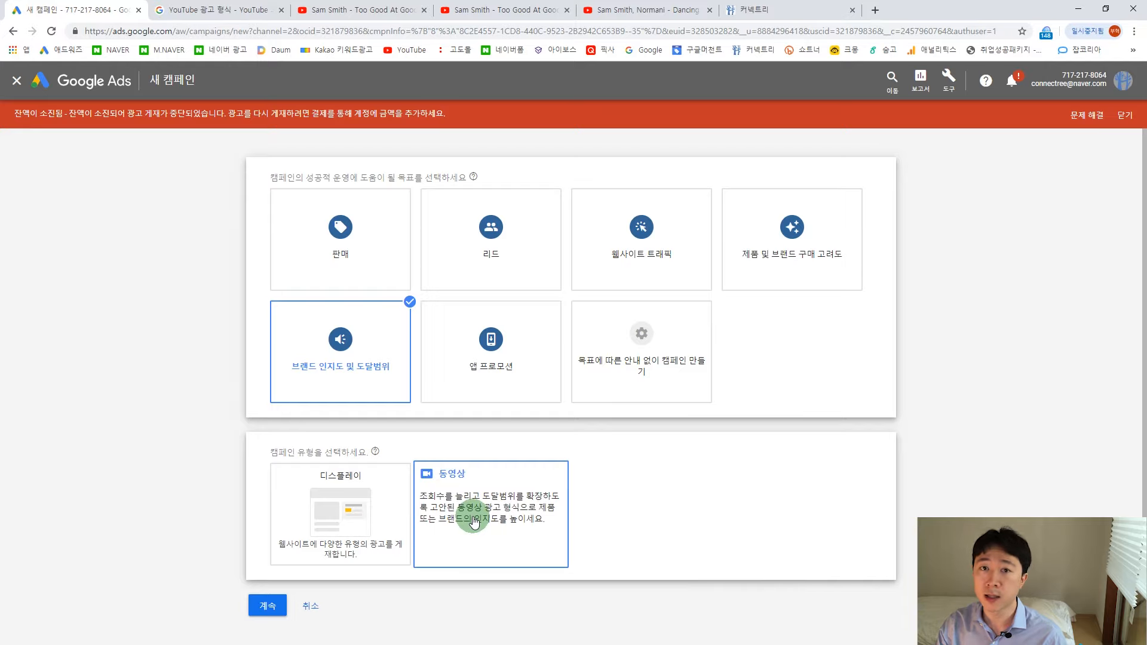
click(354, 9)
click(210, 9)
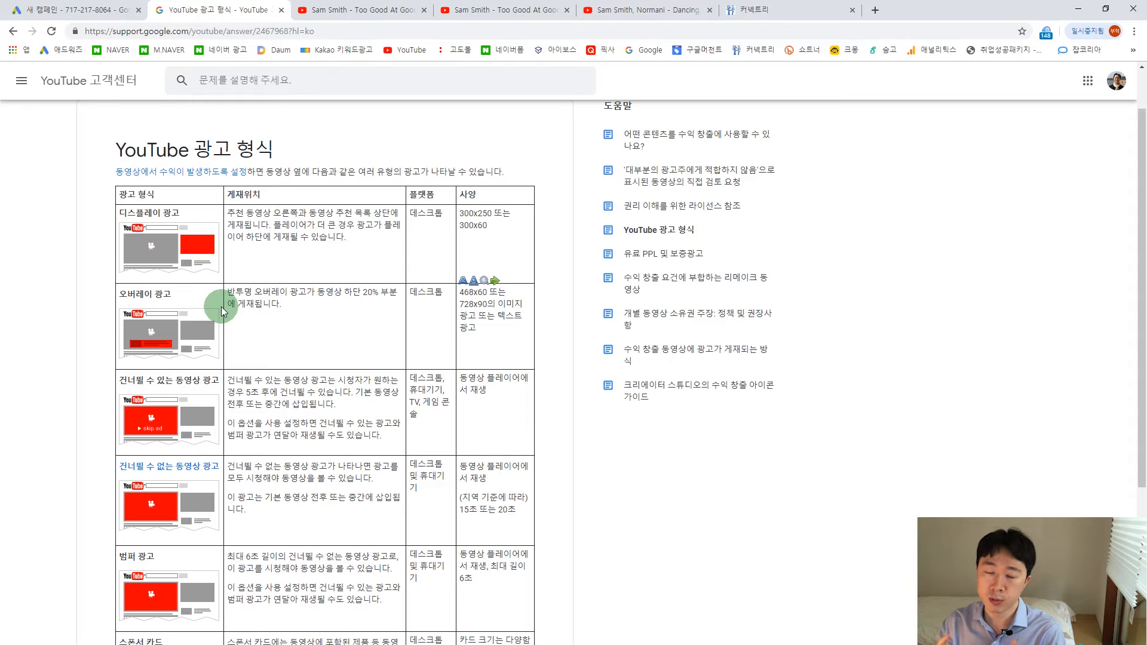
click(58, 17)
click(321, 534)
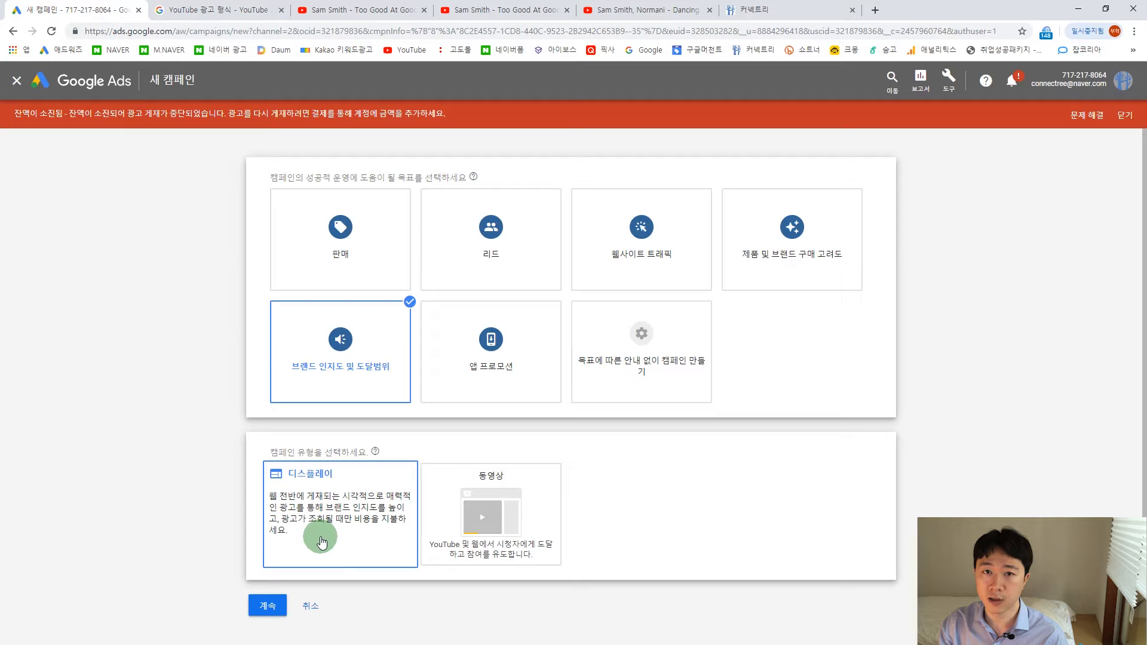
click(466, 508)
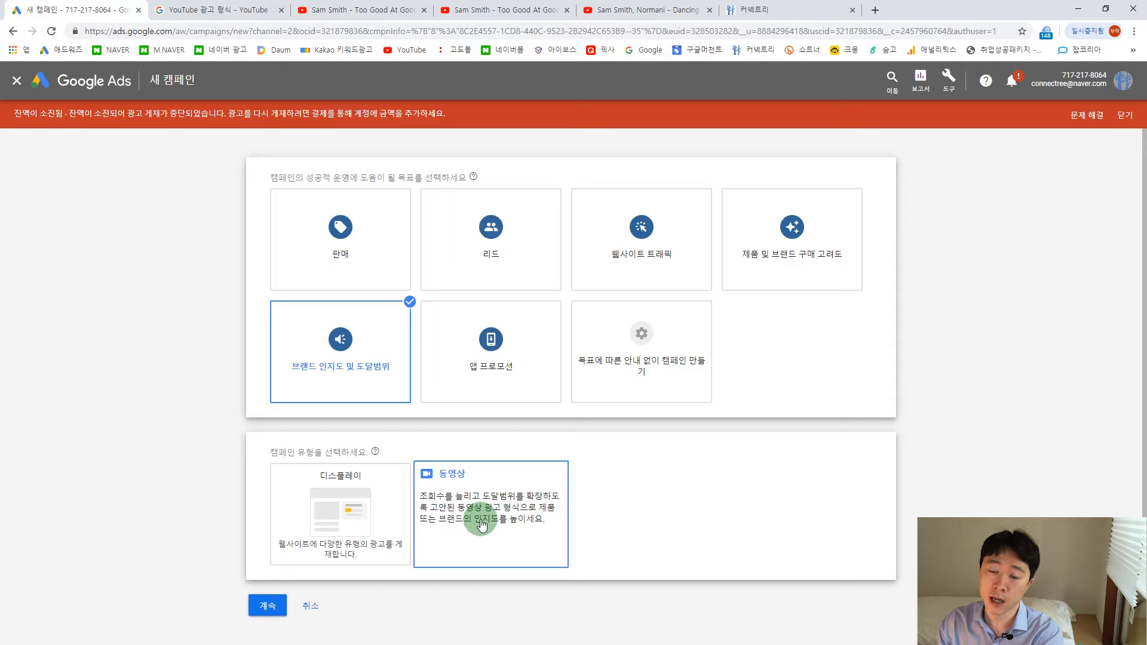
click(384, 525)
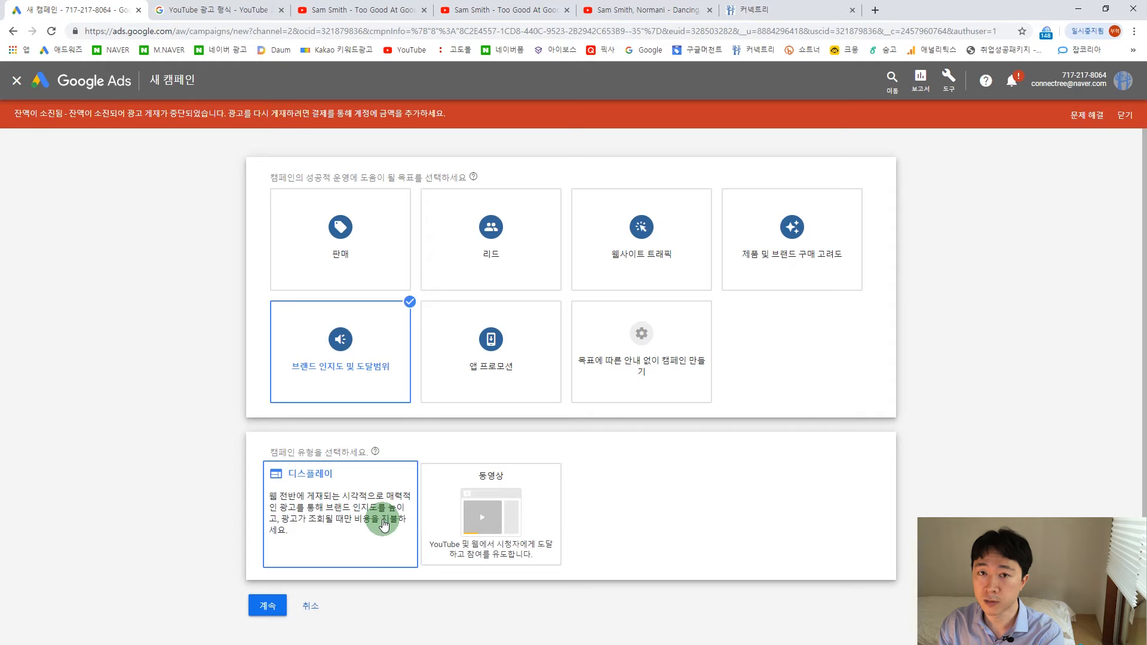
scroll(376, 555, down, 2)
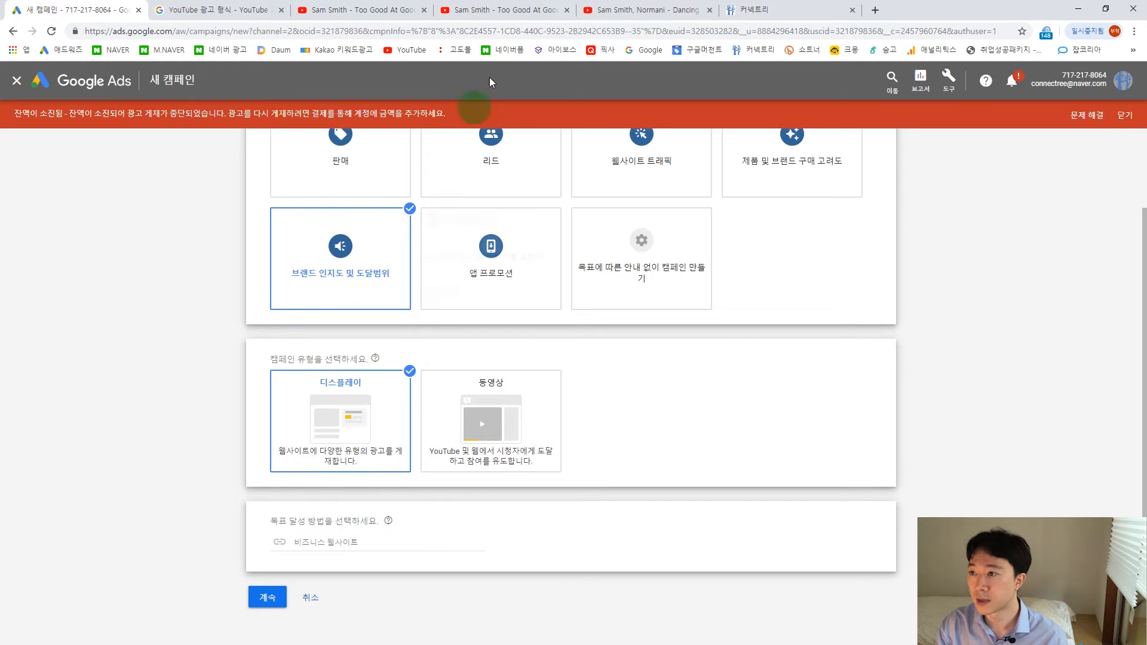
click(759, 10)
double_click(231, 31)
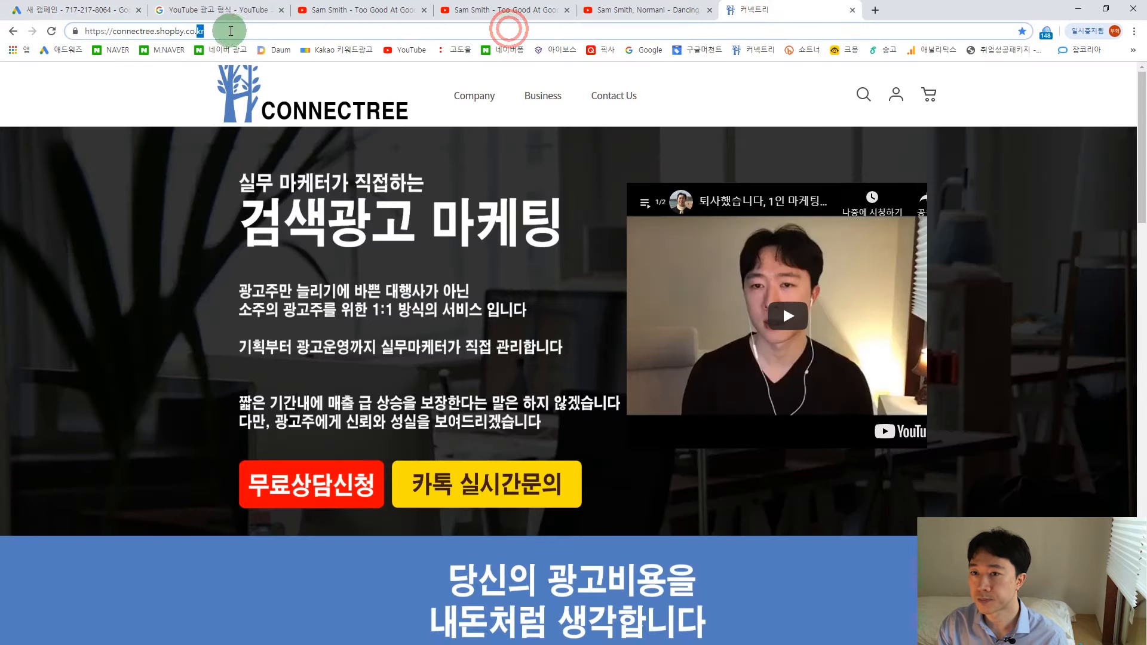
click(227, 10)
click(302, 8)
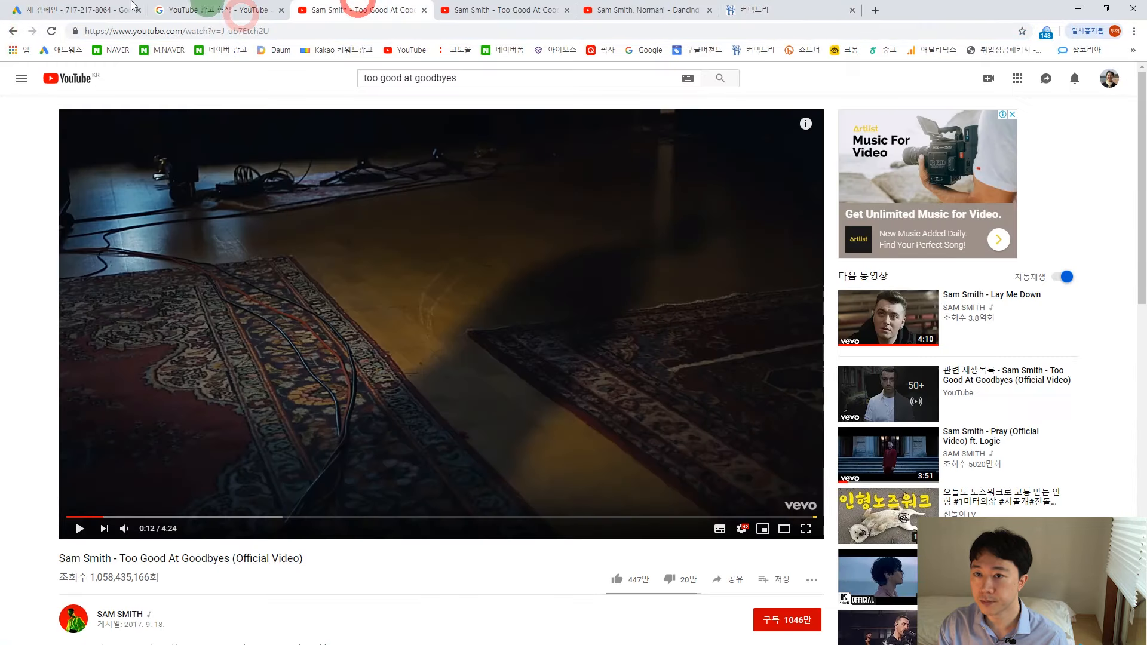
click(59, 9)
click(316, 542)
text(https://connectree.shopby.co.kr/)
click(273, 597)
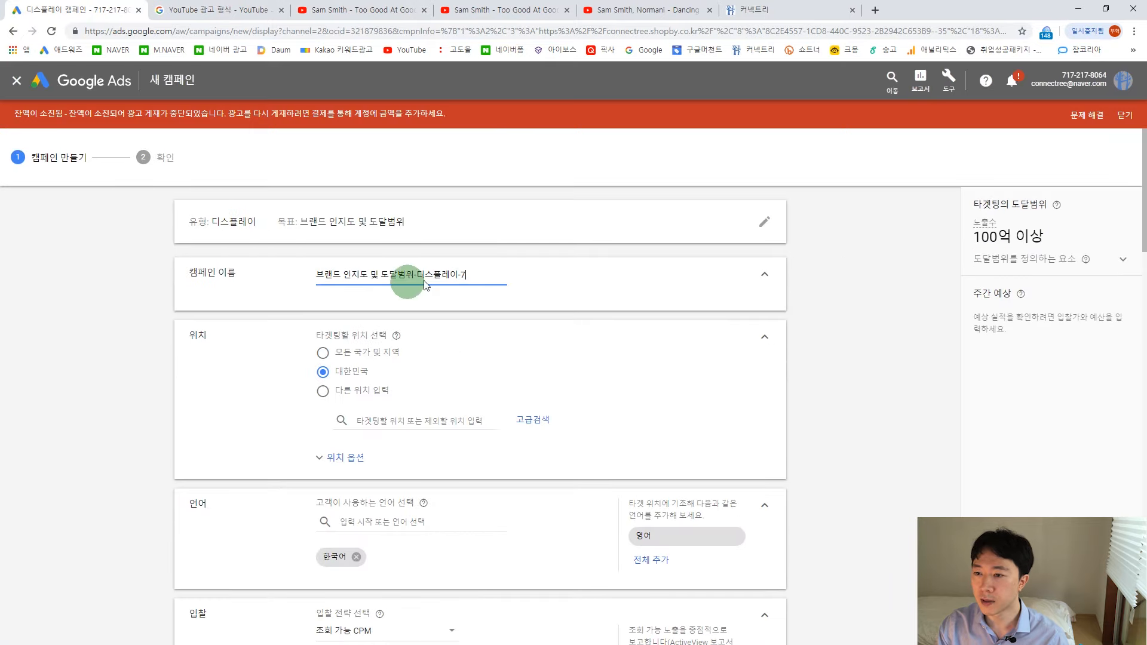
- Rename the campaign as 날짜_키워드_업종_진행자_광고유형
drag(485, 274, 278, 273)
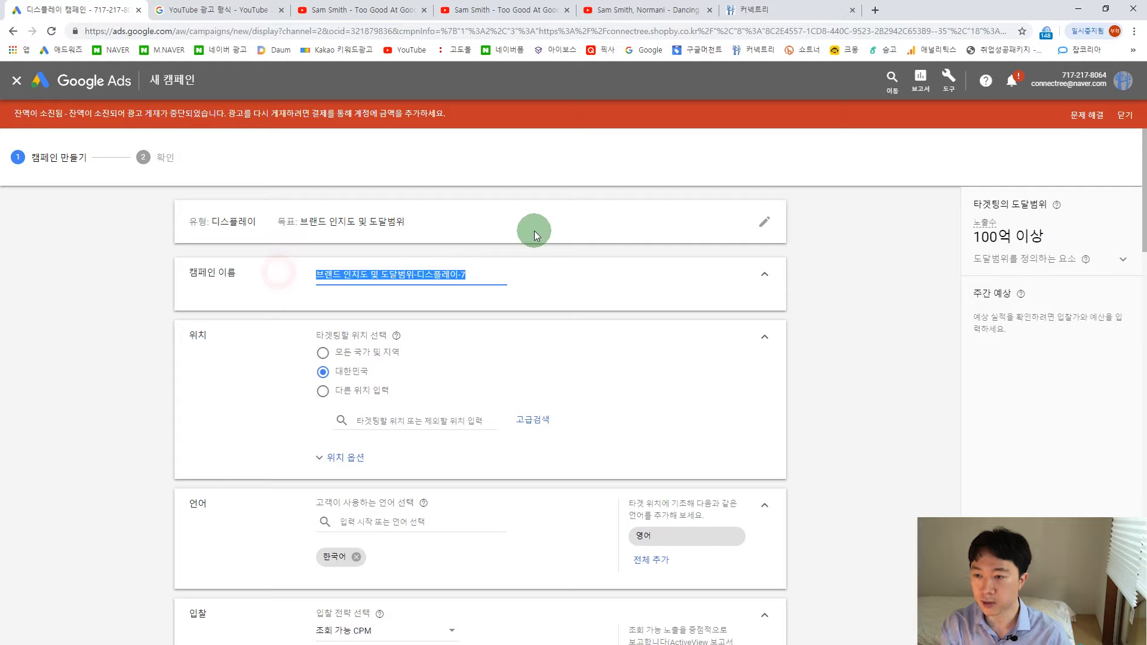
text(ㅎ)
key(BackSpace)
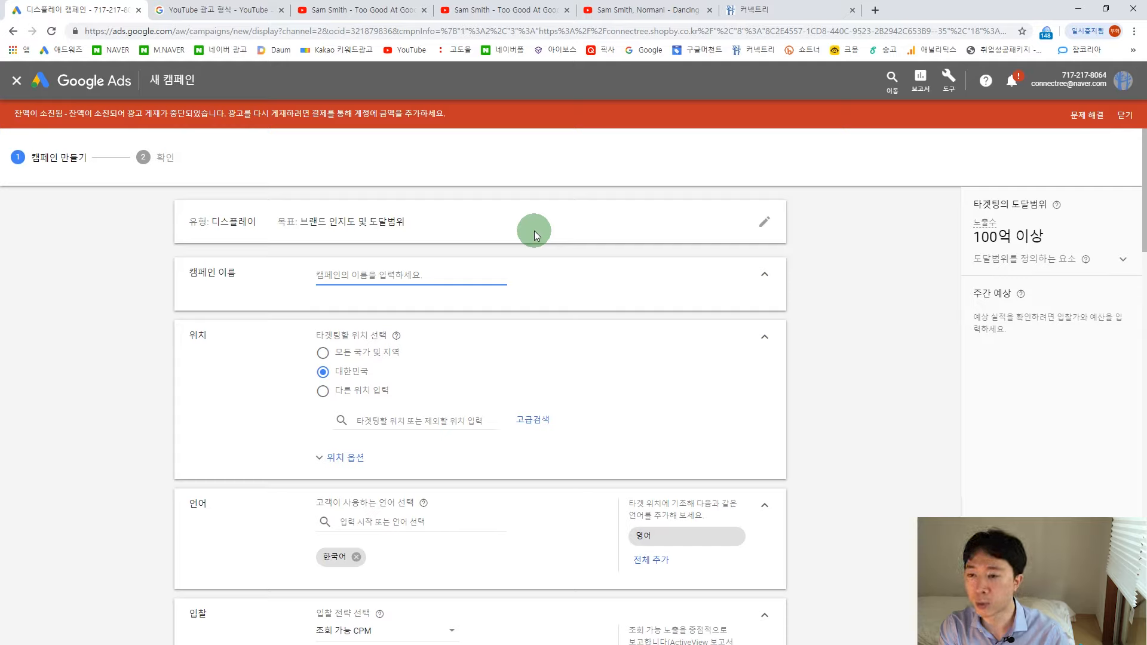
text(날짜_)
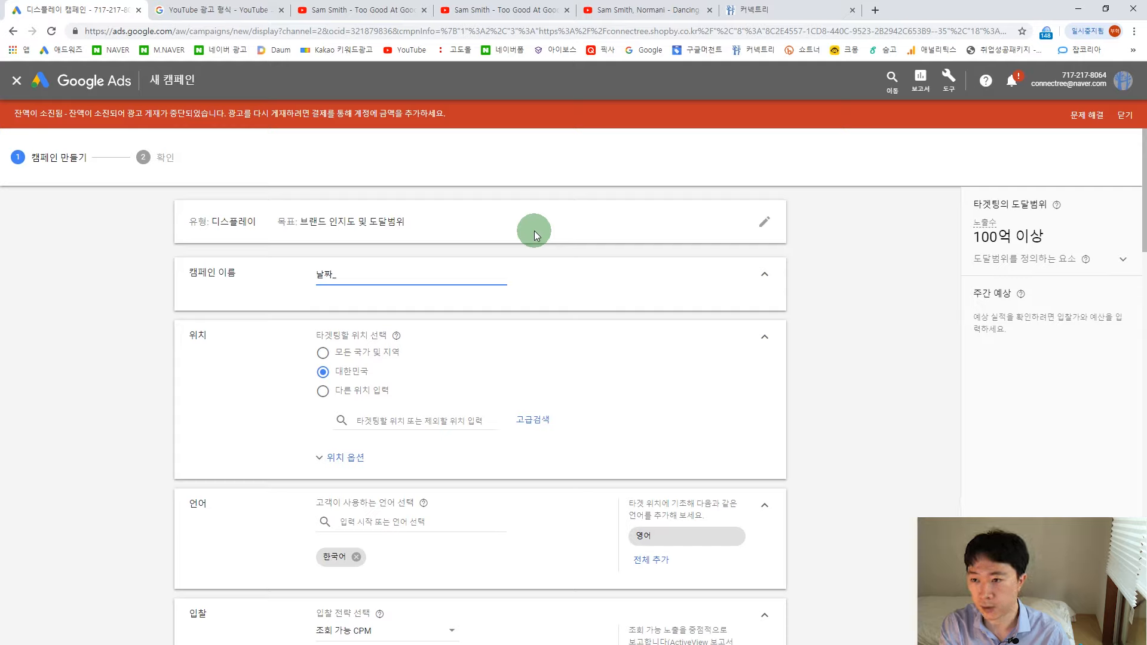
text(키워드_업종)
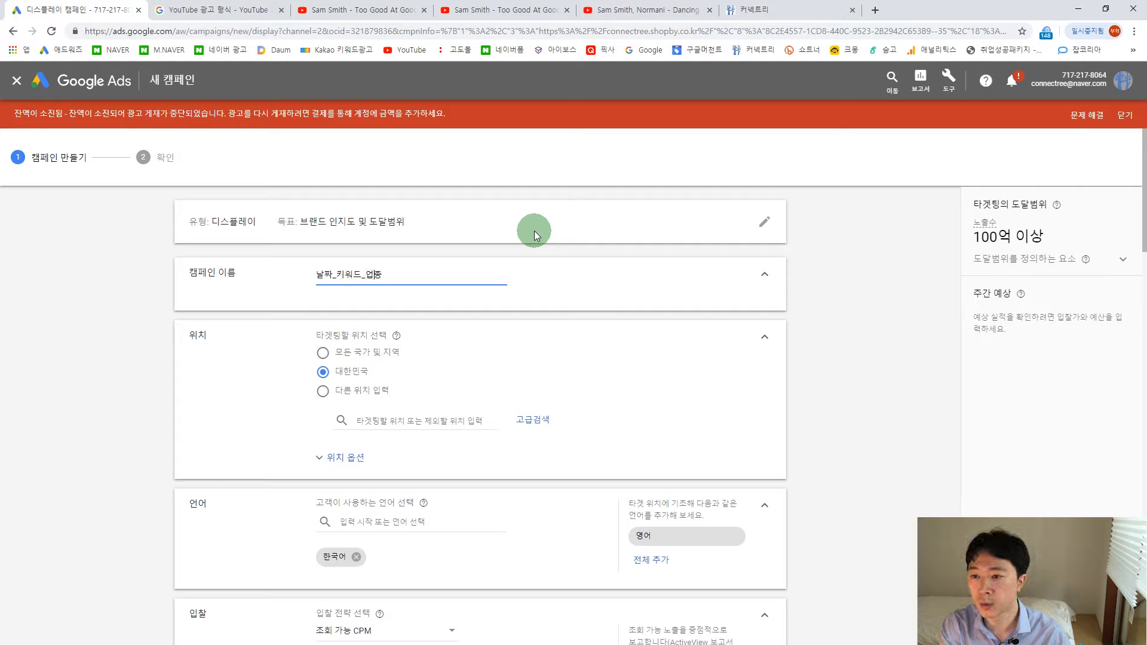
text(_진행자)
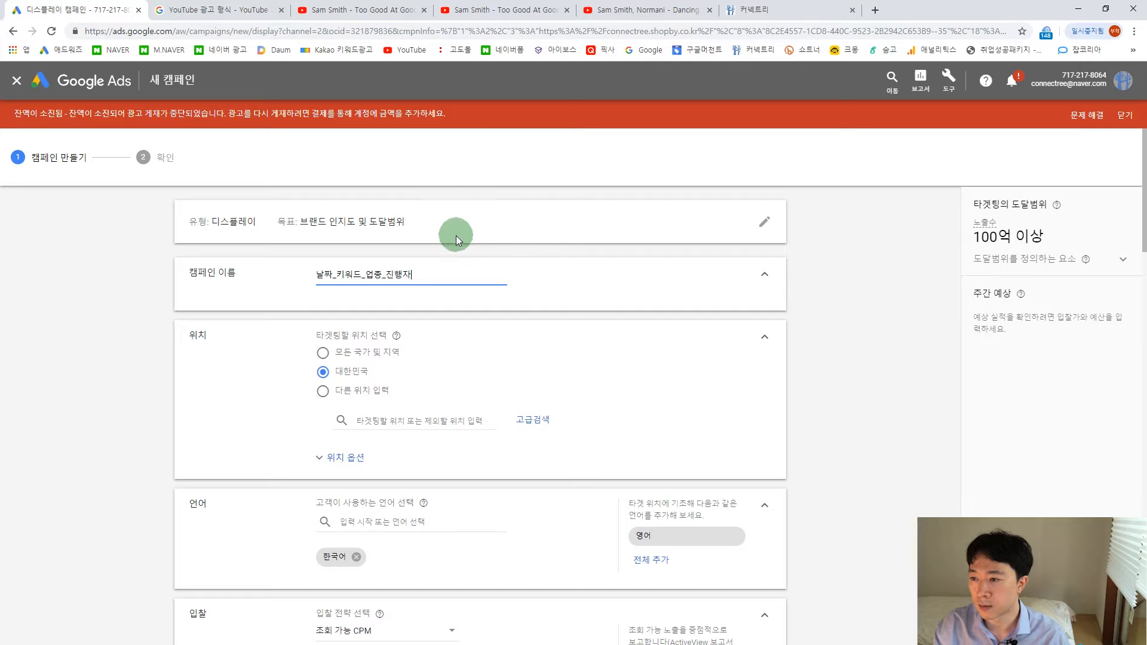
drag(430, 273, 295, 287)
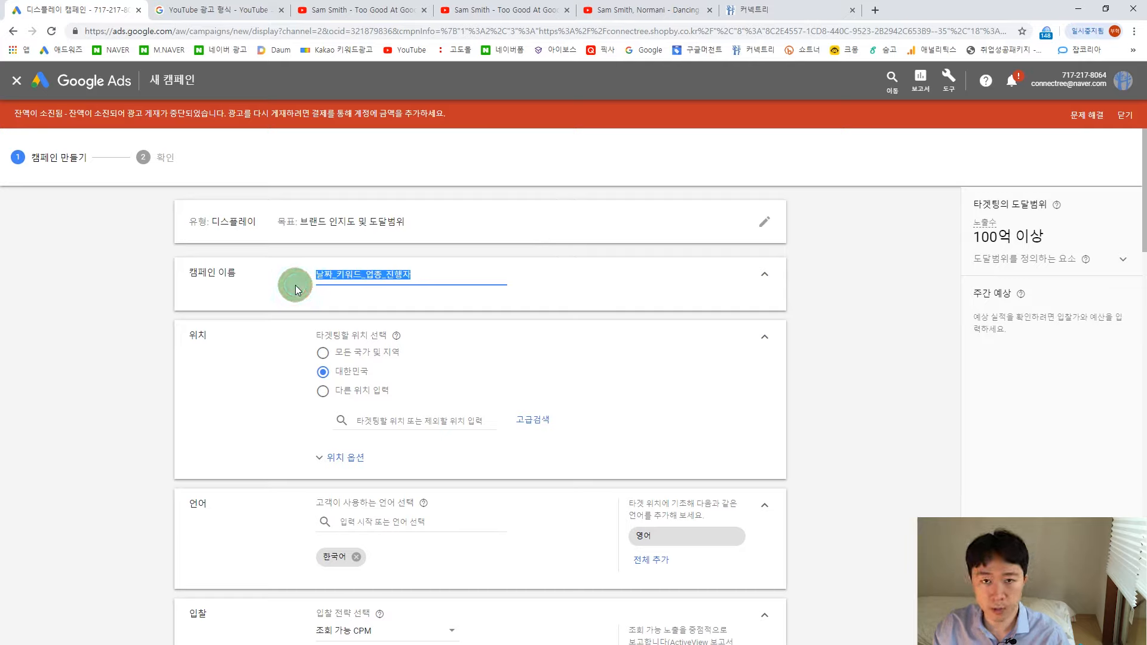
click(421, 273)
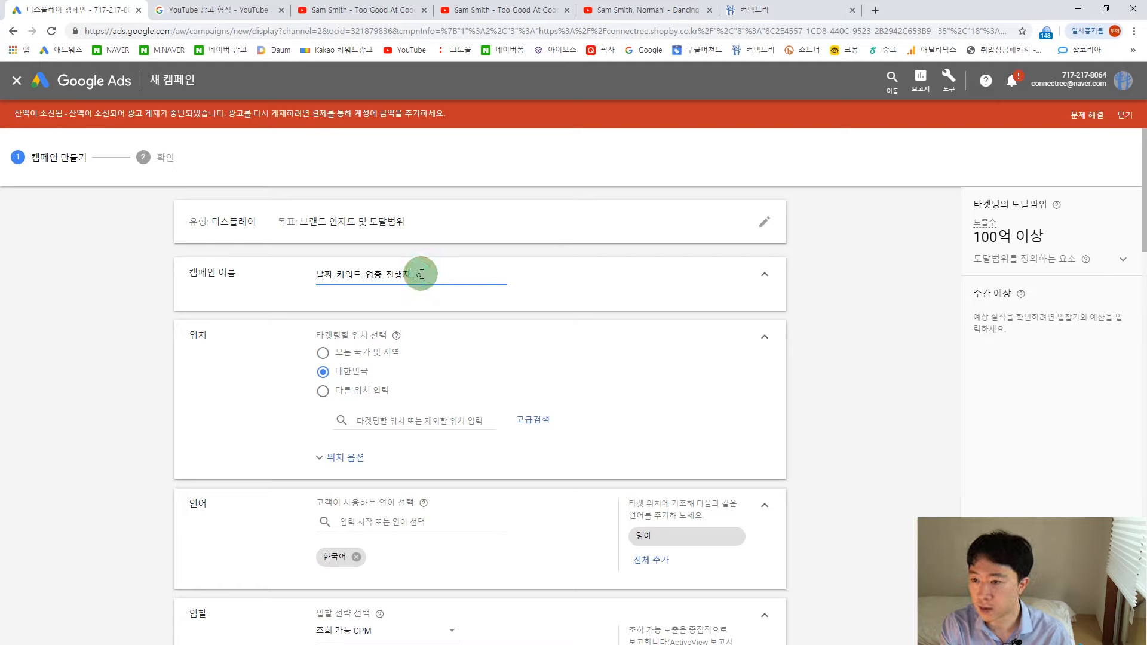
text(_광고유형)
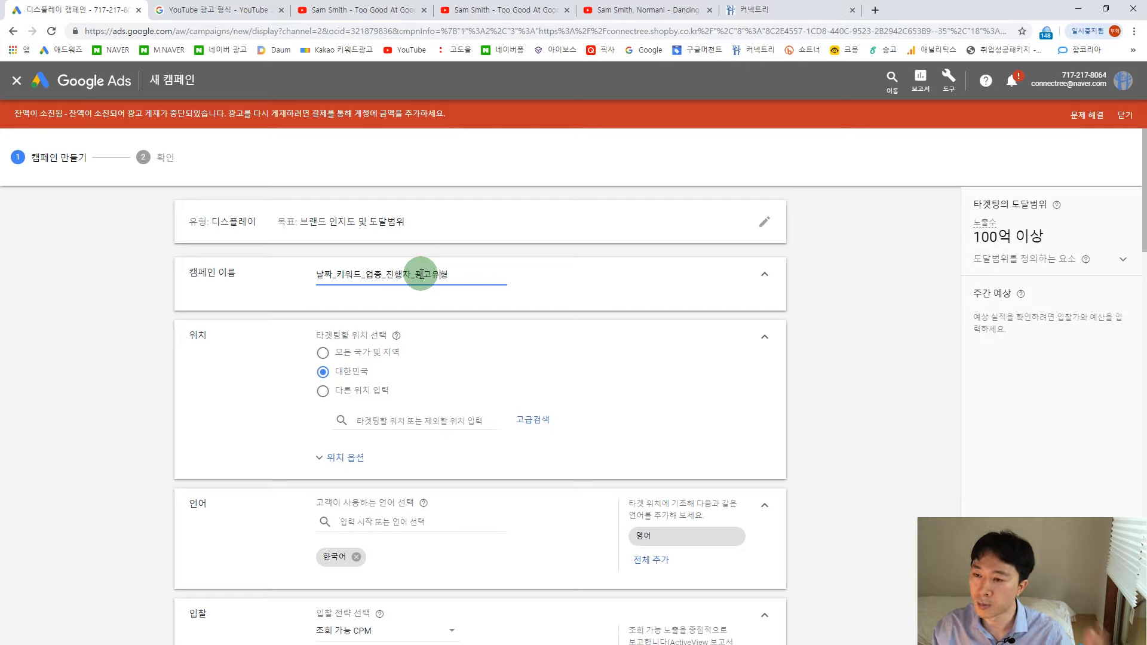
click(430, 276)
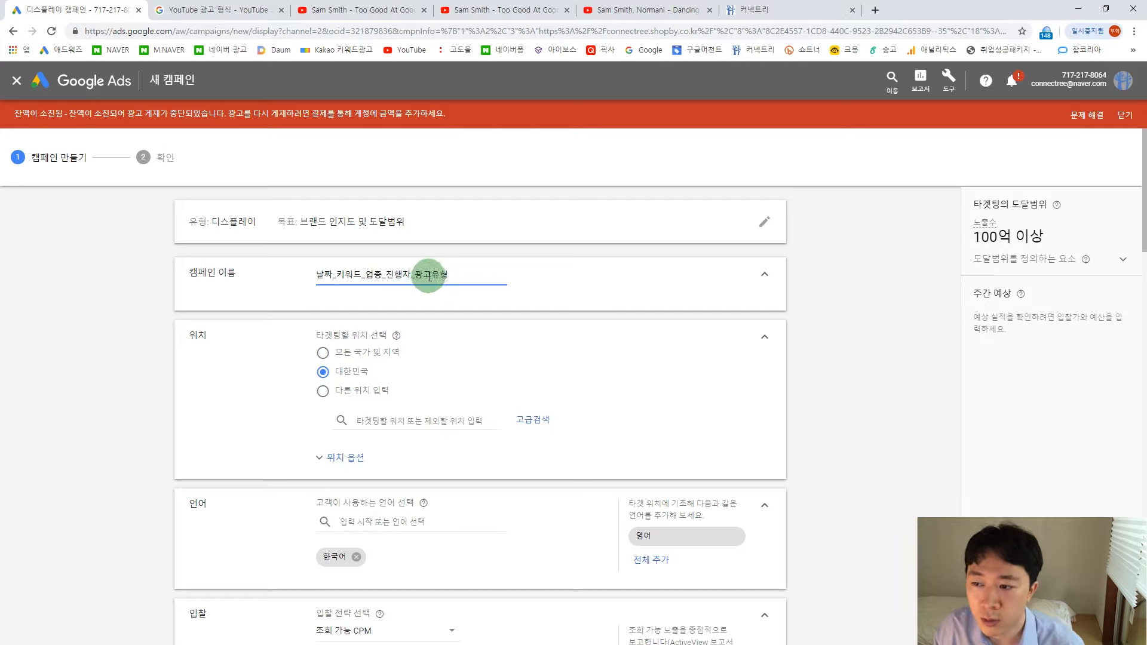
click(421, 278)
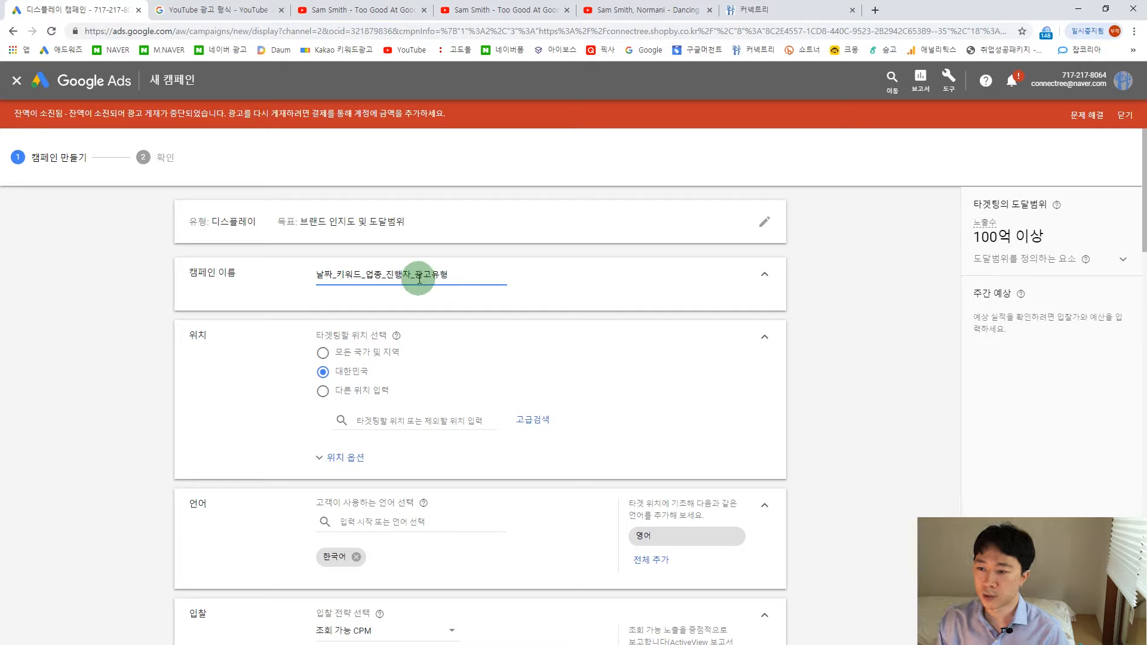
click(461, 276)
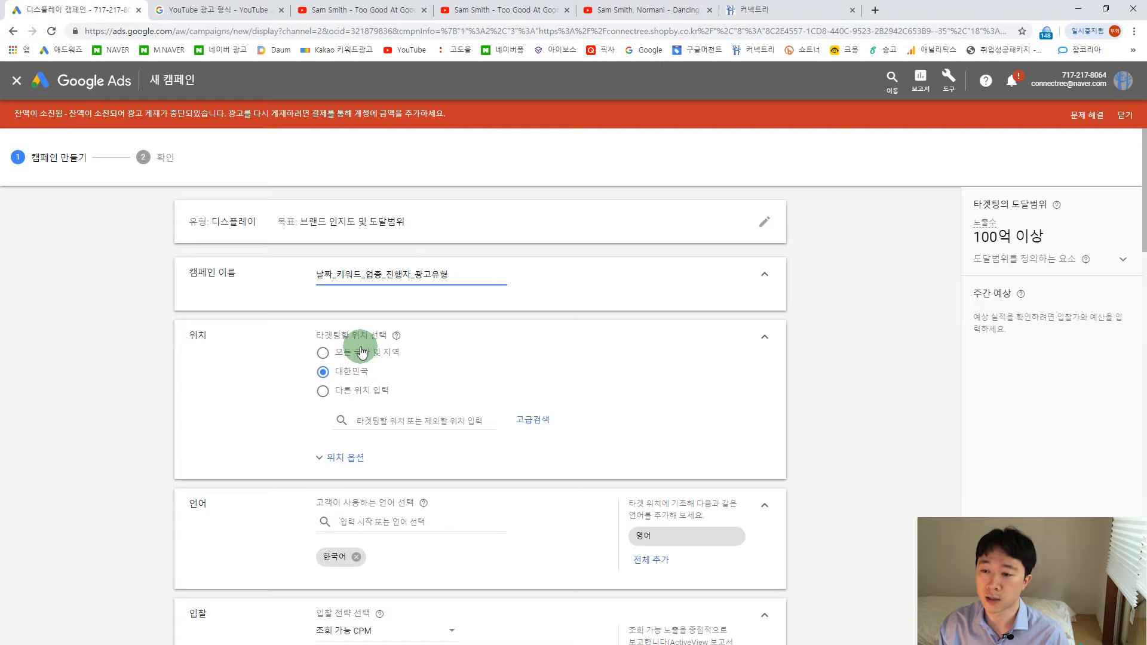
- Review the location and language settings and set the campaign's bidding strategy to 수동 CPC (manual CPC)
scroll(307, 384, down, 2)
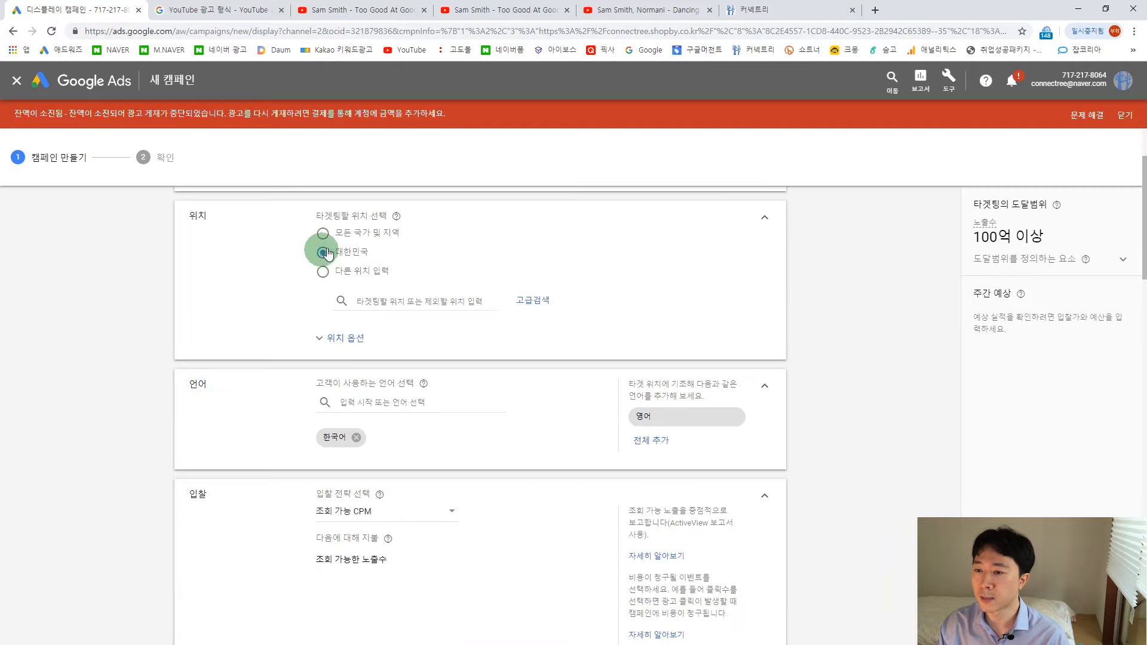
scroll(352, 342, down, 1)
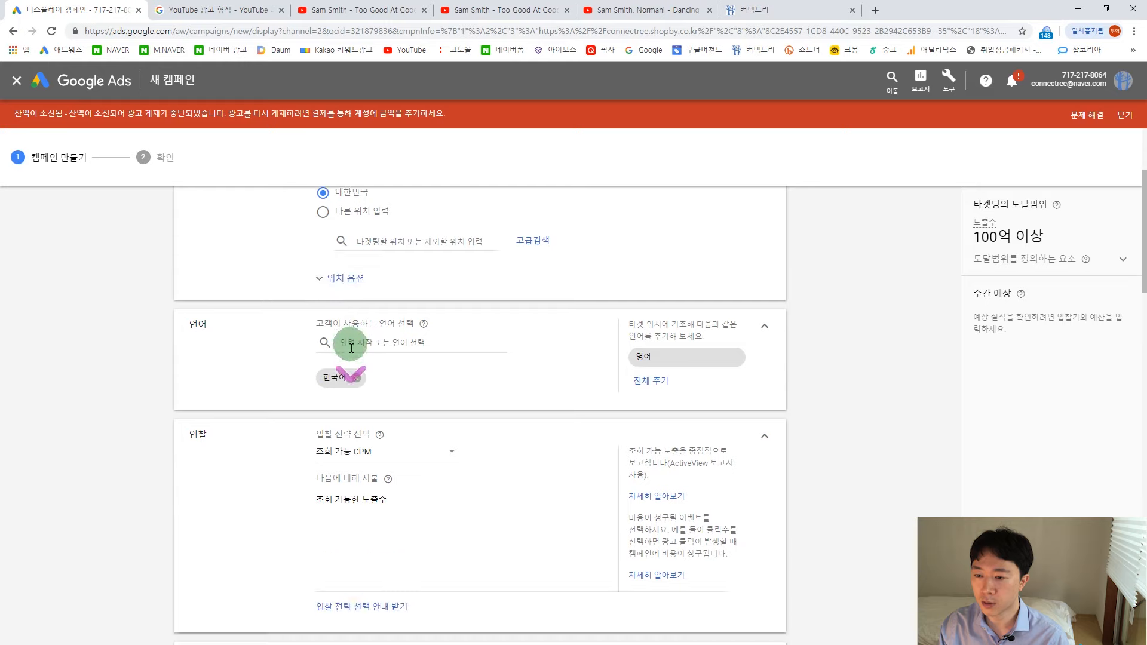
scroll(354, 391, down, 2)
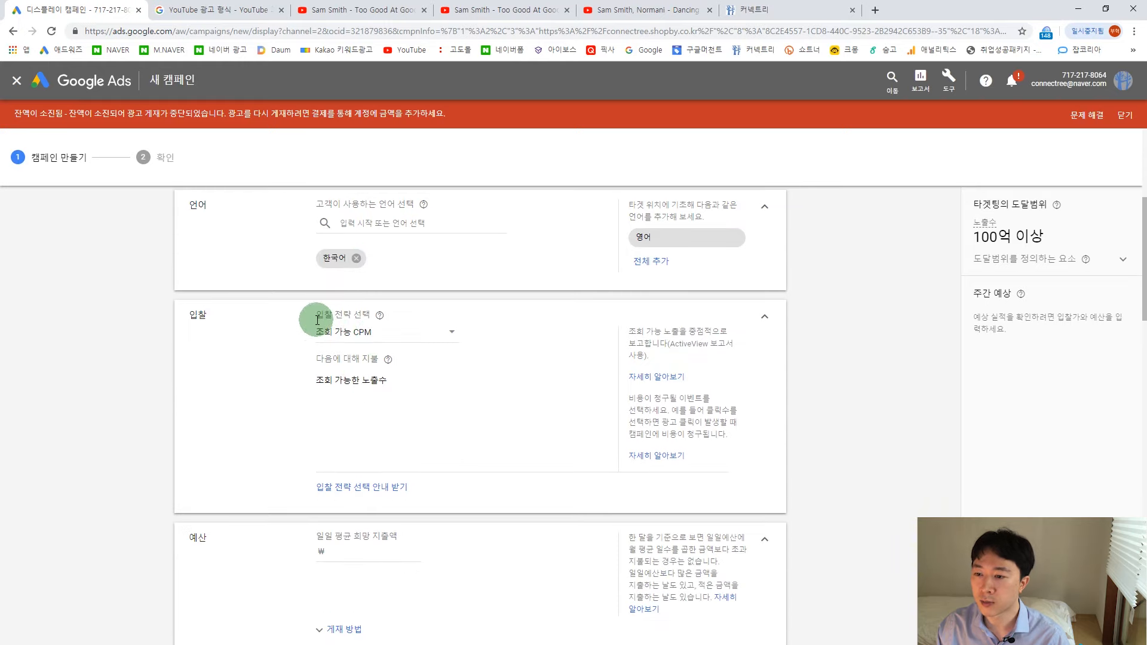
click(362, 334)
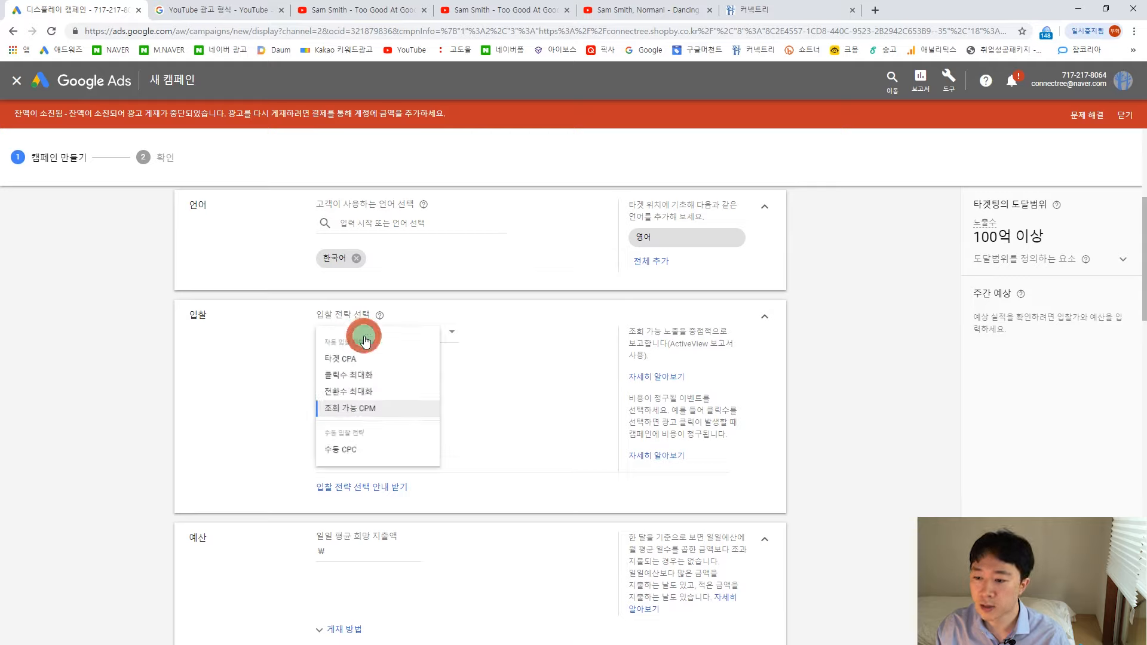
click(358, 470)
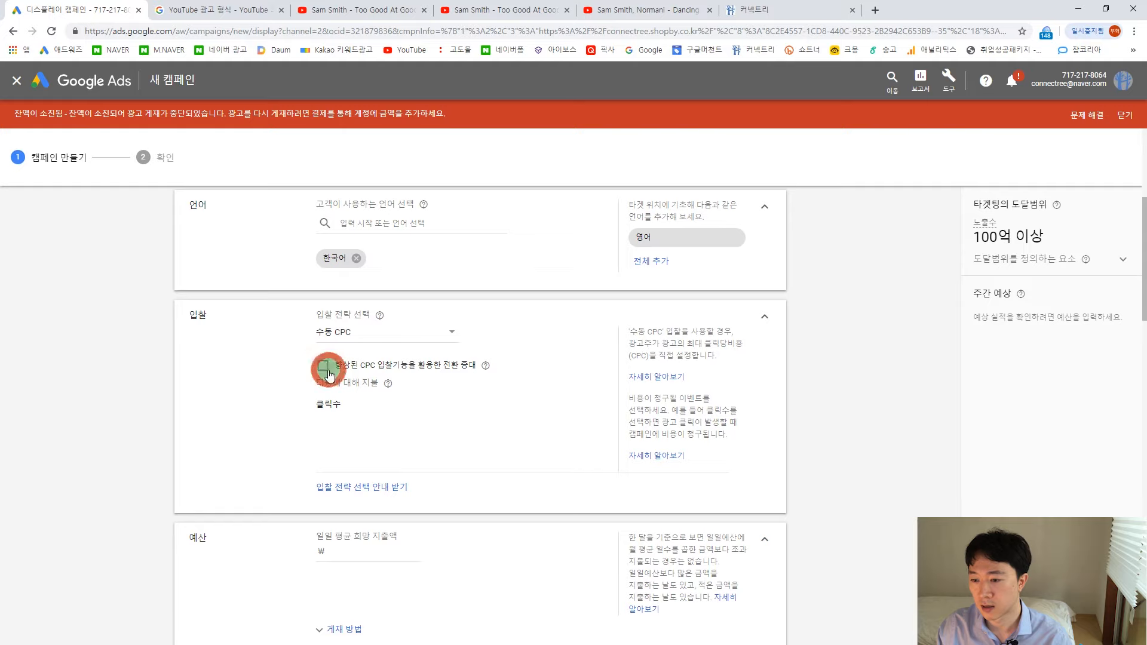
- Set the campaign's average daily budget to ₩10000 and show the delivery method options (게재 방법)
scroll(379, 454, down, 2)
click(386, 439)
scroll(394, 433, up, 1)
scroll(413, 434, down, 1)
click(389, 440)
scroll(382, 440, down, 2)
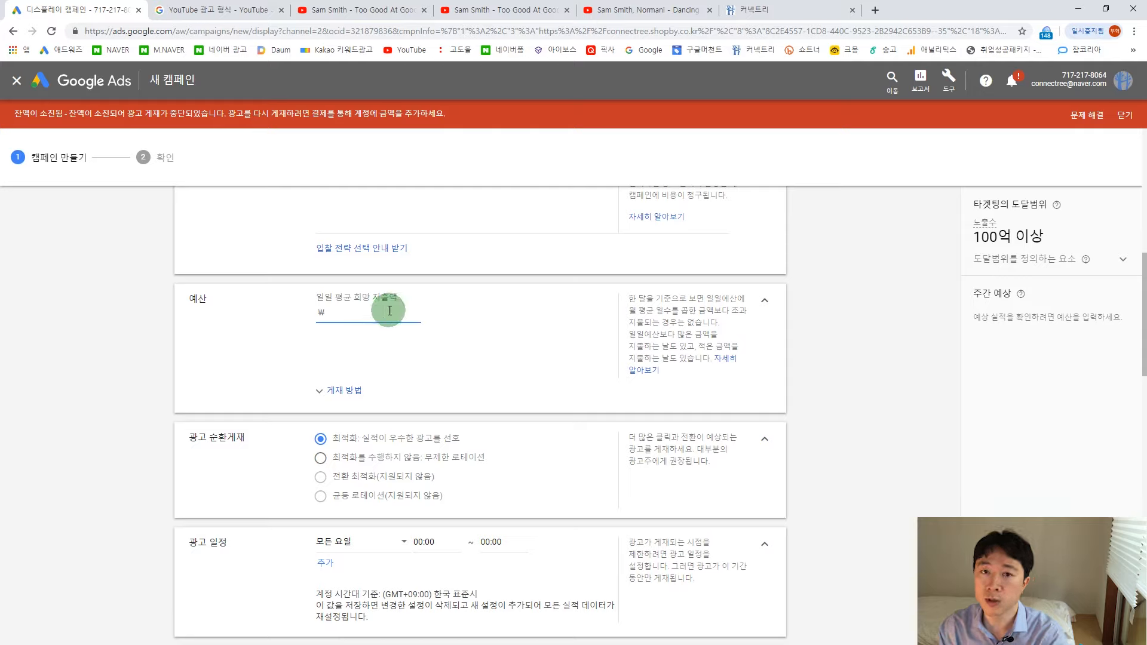
text(10000)
click(473, 381)
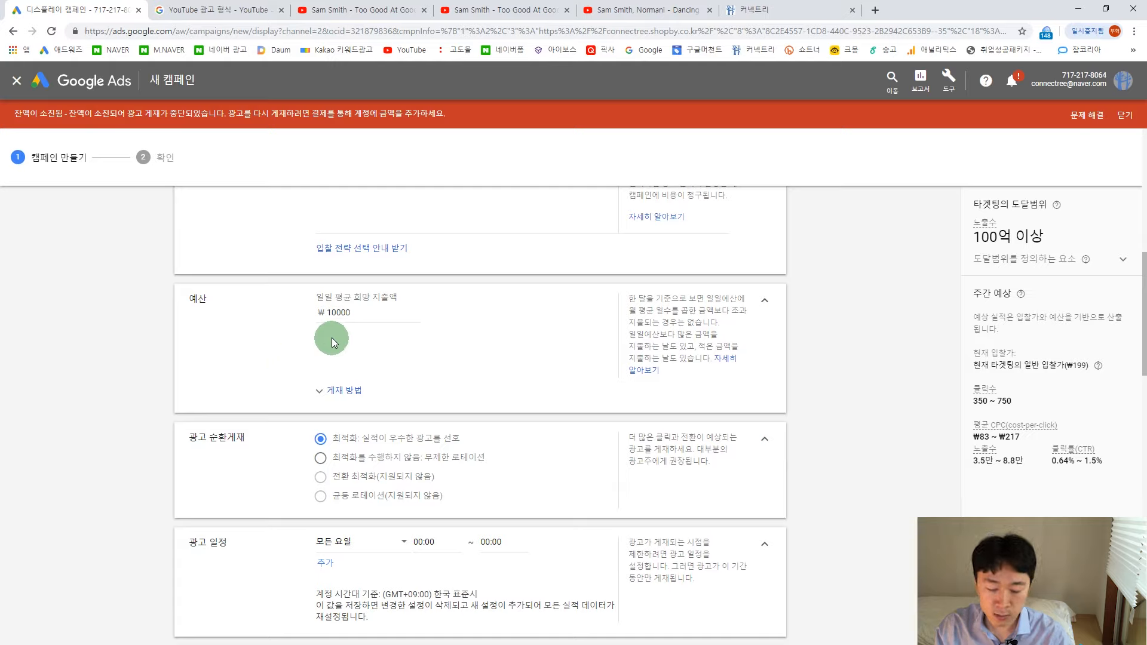
click(352, 390)
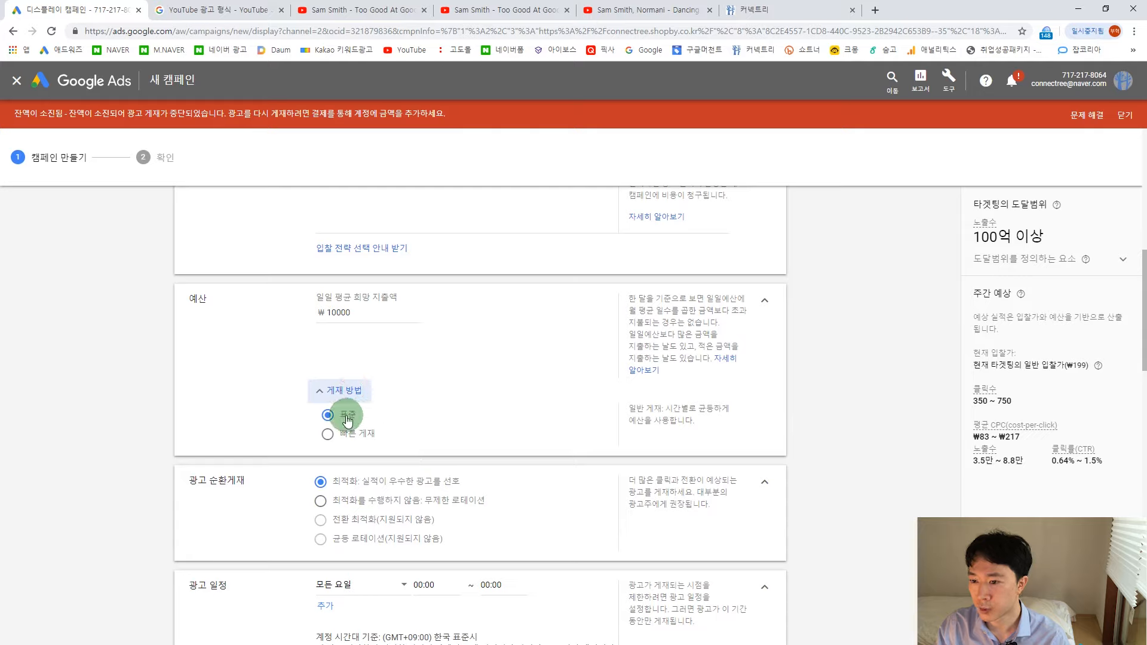
- Set the ad rotation (광고 순환게재) to 최적화를 수행하지 않음: 무제한 로테이션 (do not optimize, rotate indefinitely)
scroll(348, 421, down, 1)
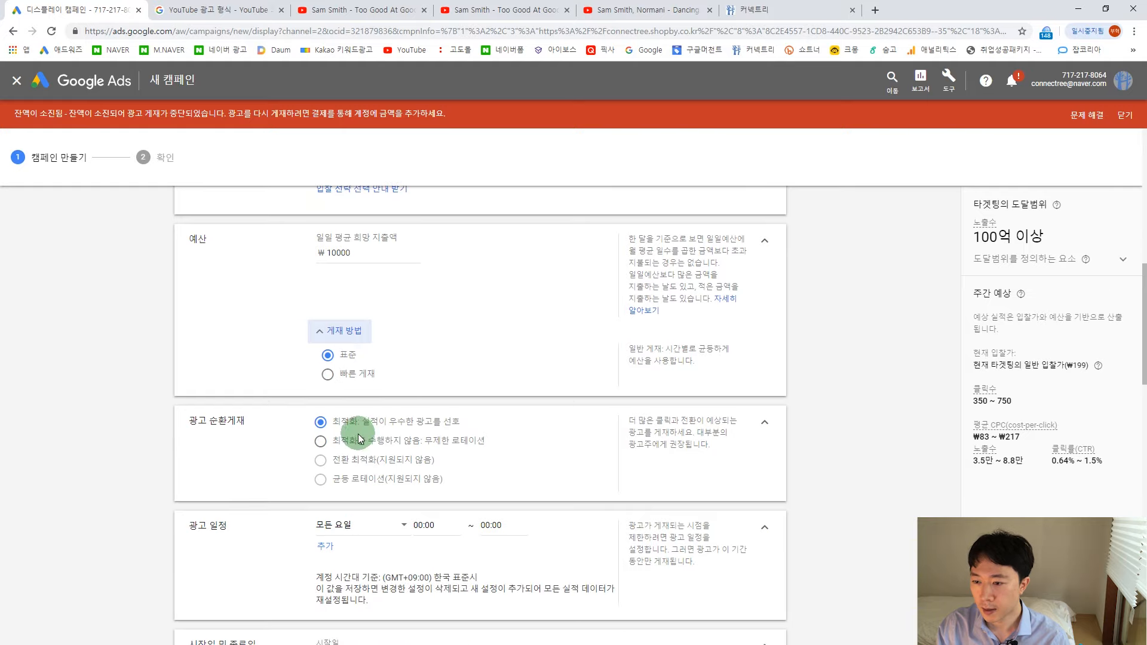
drag(197, 420, 245, 420)
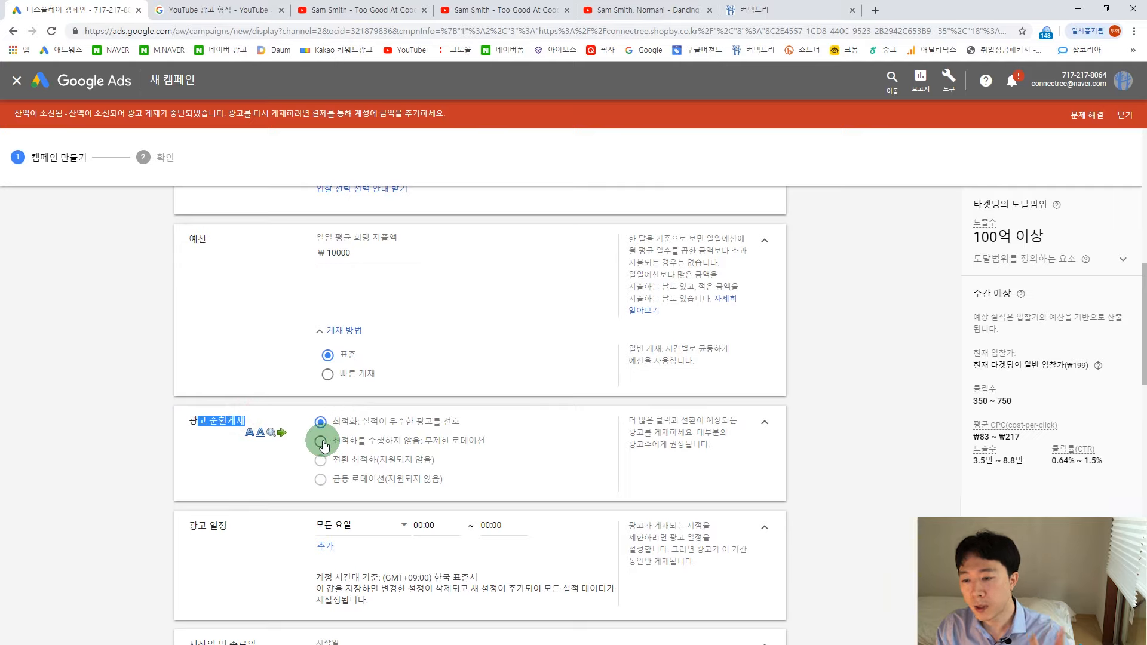
click(322, 444)
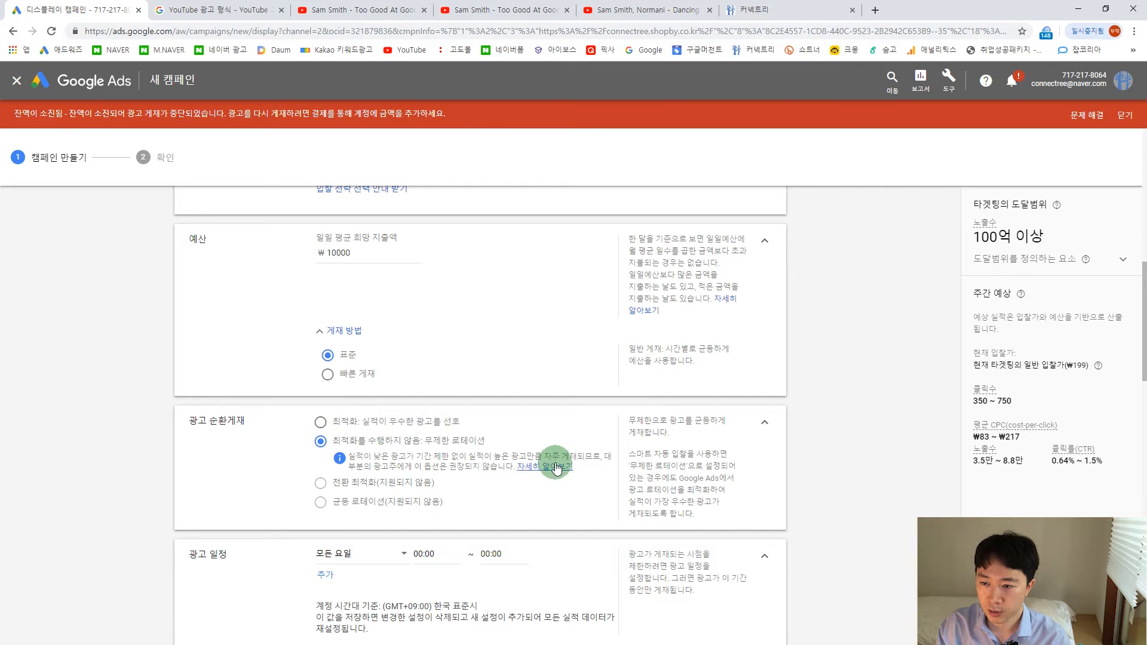
- Review the ad schedule and campaign dates, and cap the ad frequency at 3 impressions per day for the whole campaign (전체 캠페인)
scroll(553, 461, down, 2)
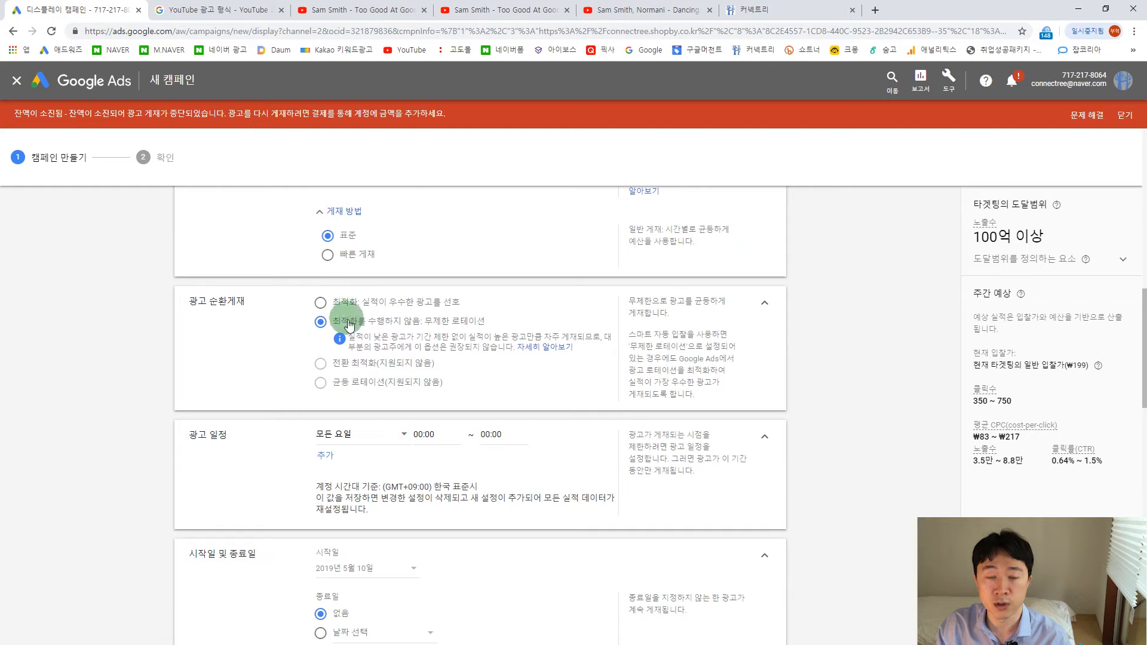
scroll(407, 376, down, 1)
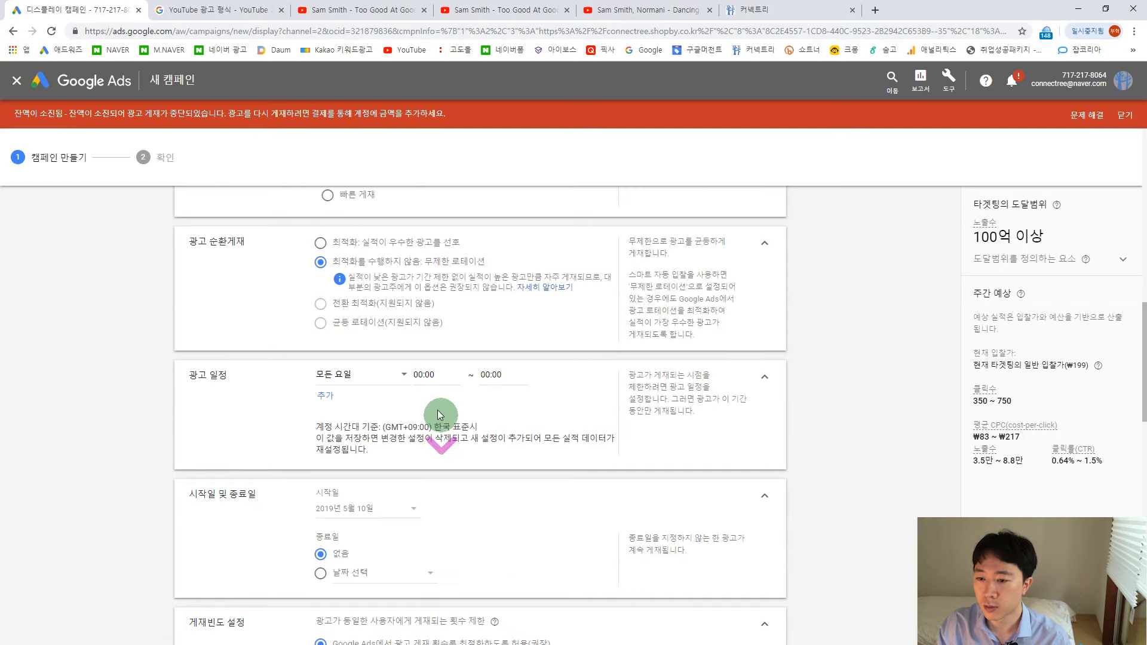
drag(186, 376, 230, 374)
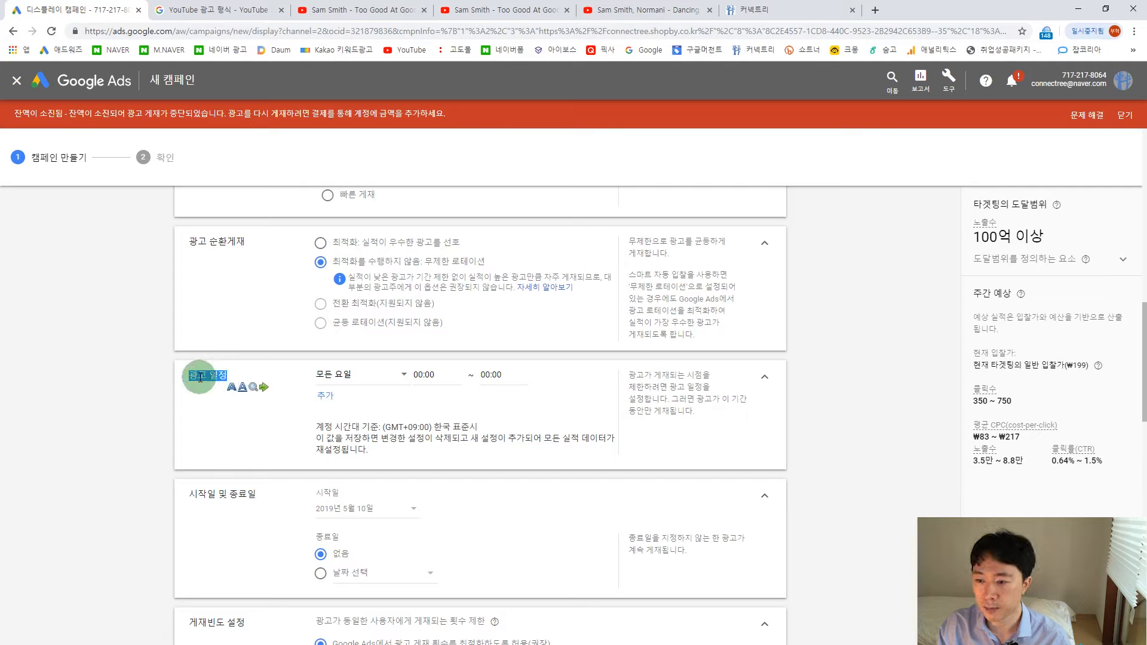
scroll(199, 378, down, 2)
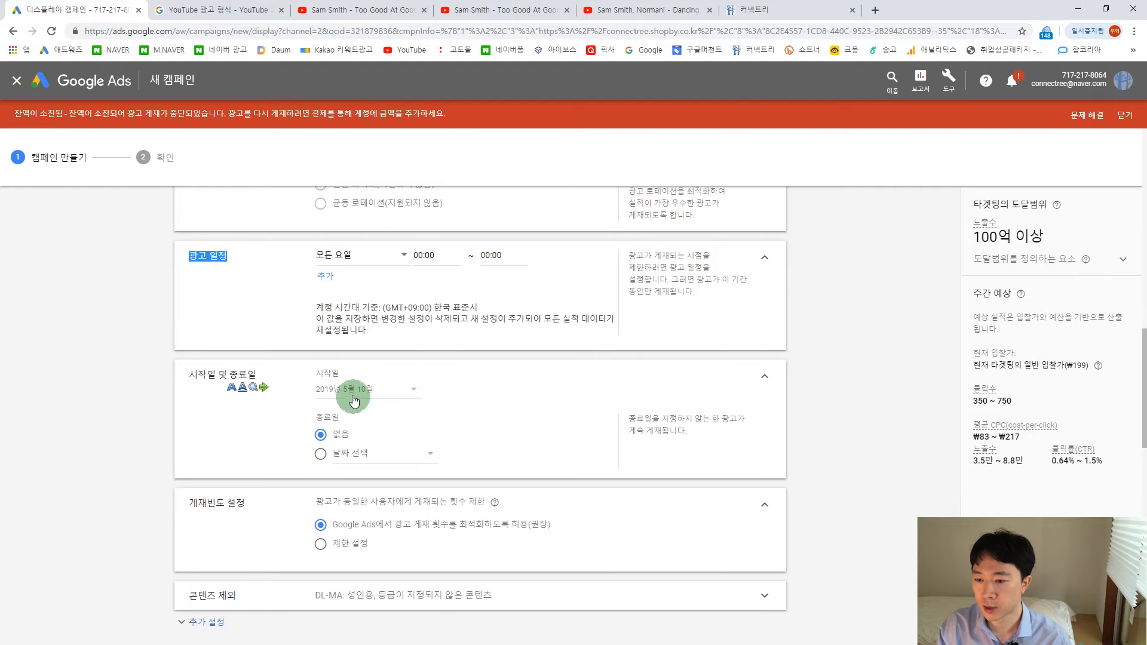
scroll(354, 418, down, 1)
scroll(353, 454, down, 1)
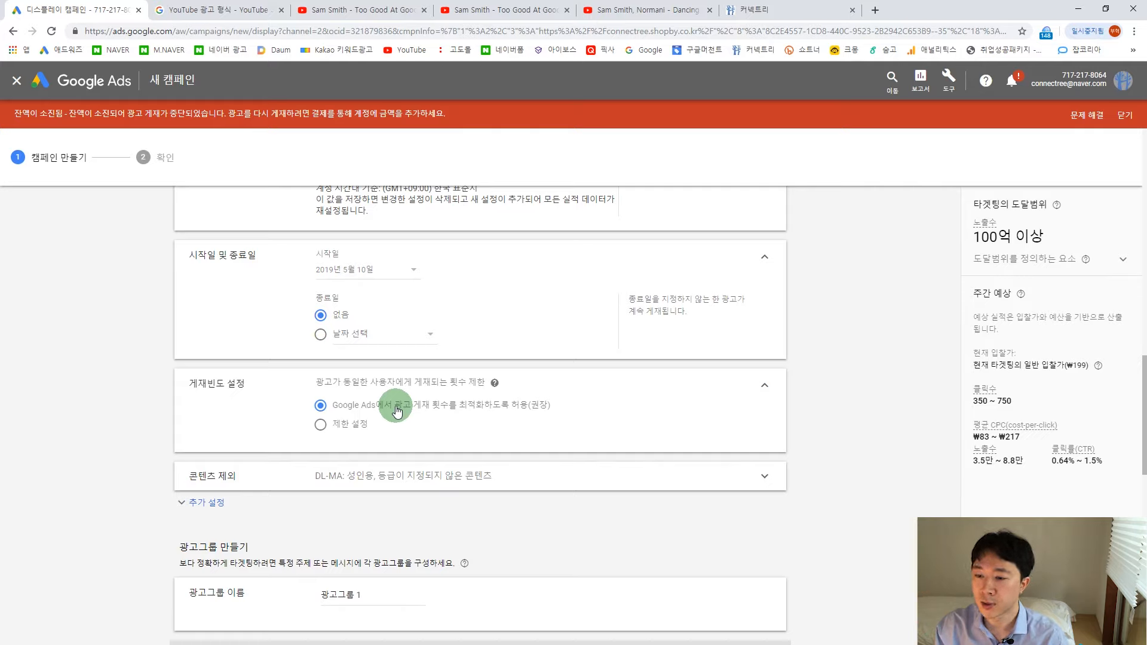
click(321, 424)
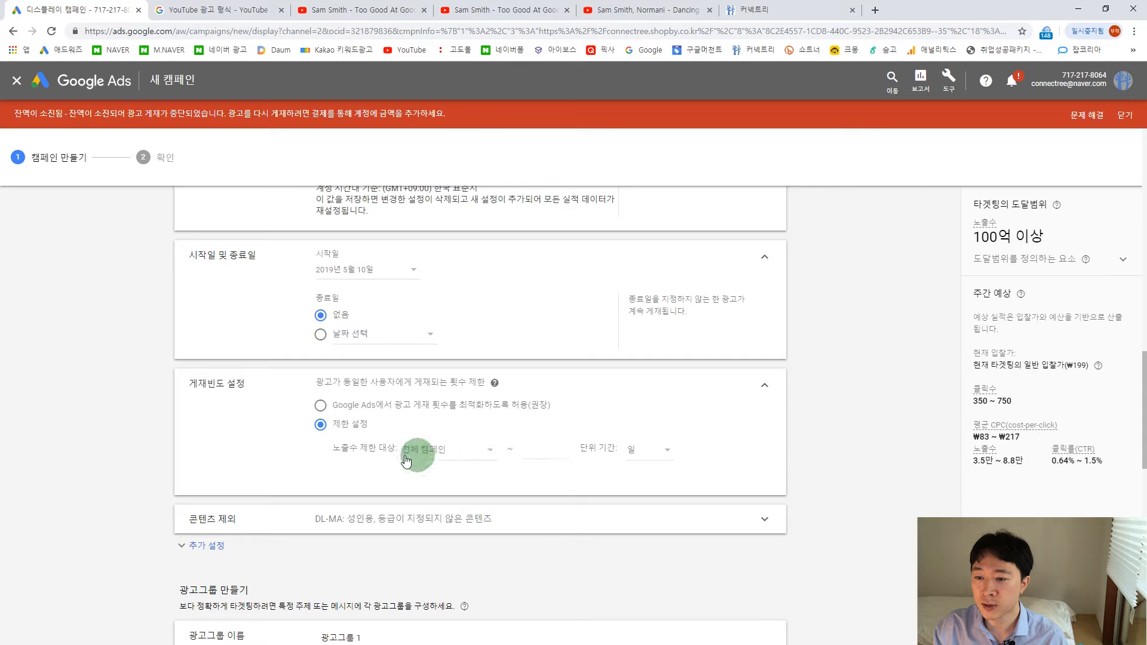
click(543, 447)
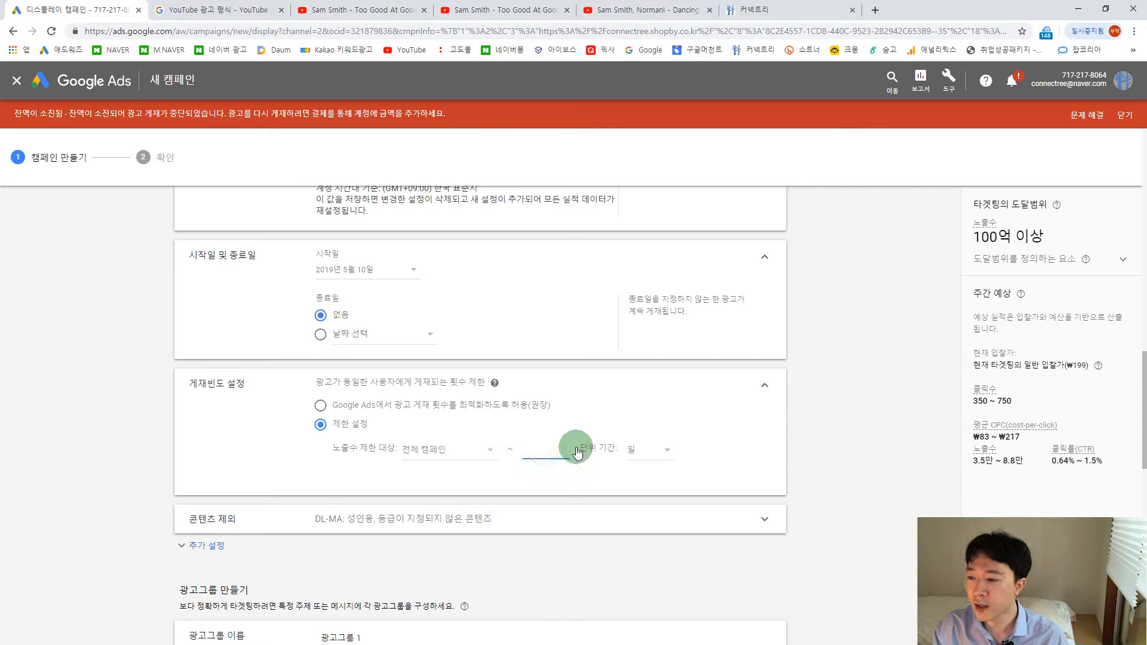
click(643, 450)
click(546, 447)
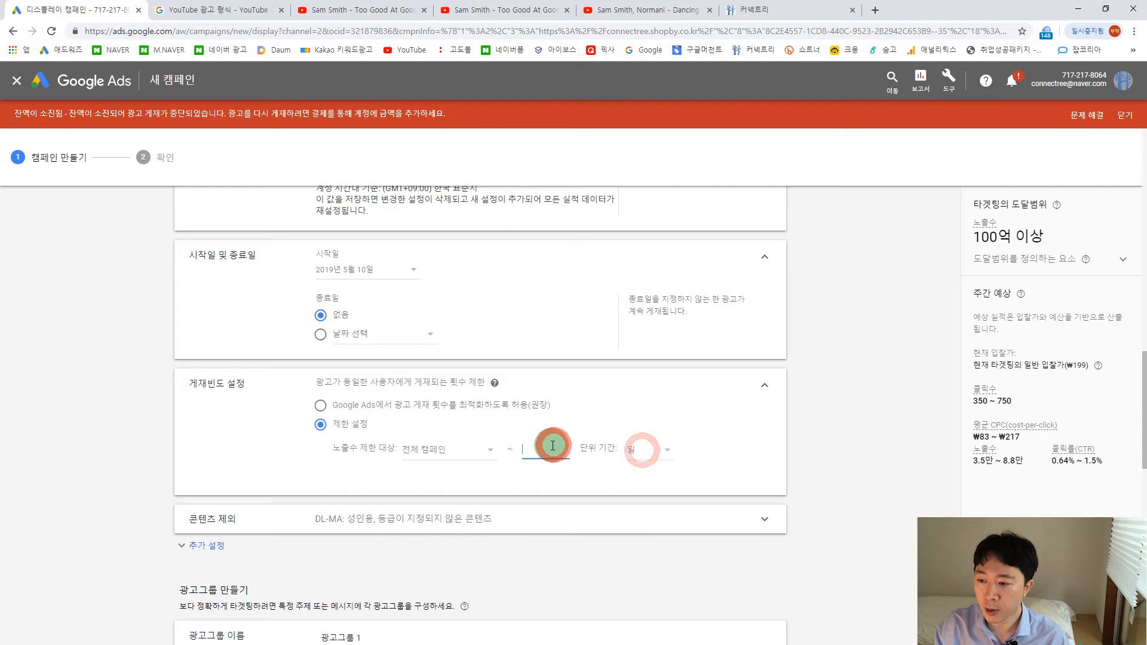
text(3)
click(580, 480)
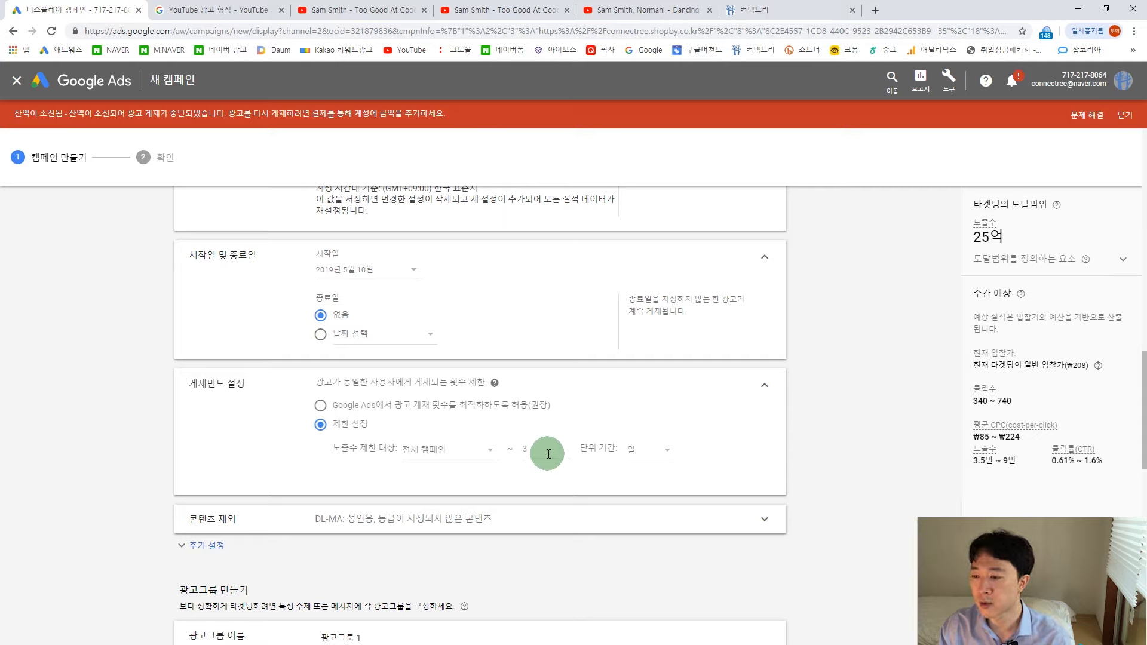
- Check the period choices of the frequency cap and look through the content exclusion (콘텐츠 제외) options
double_click(522, 454)
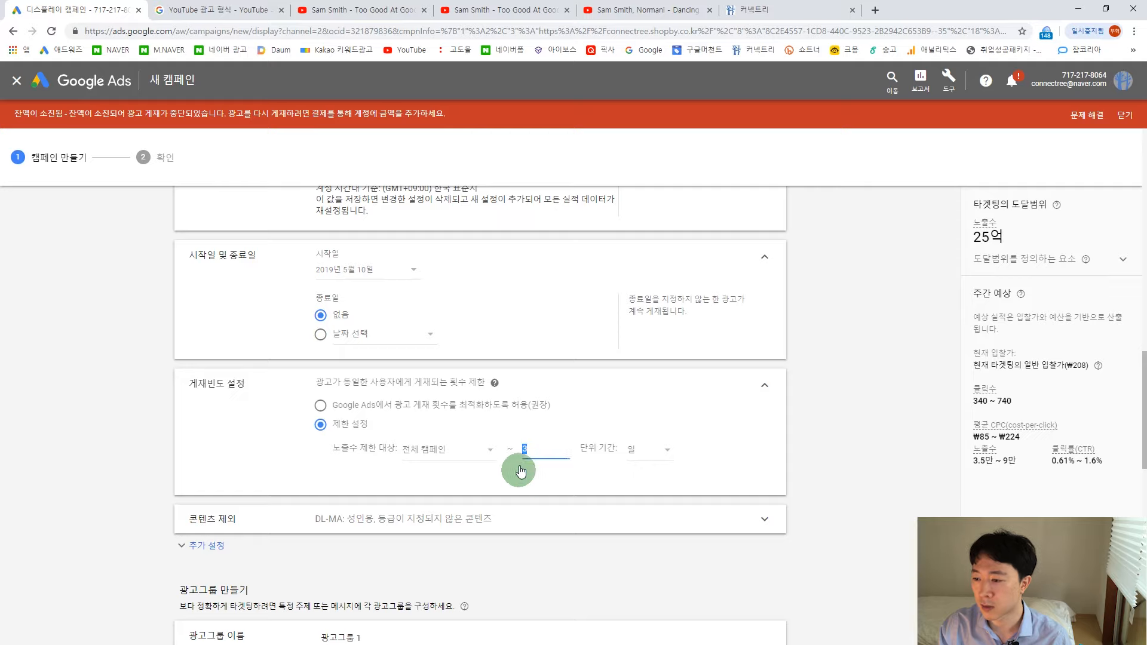
click(658, 450)
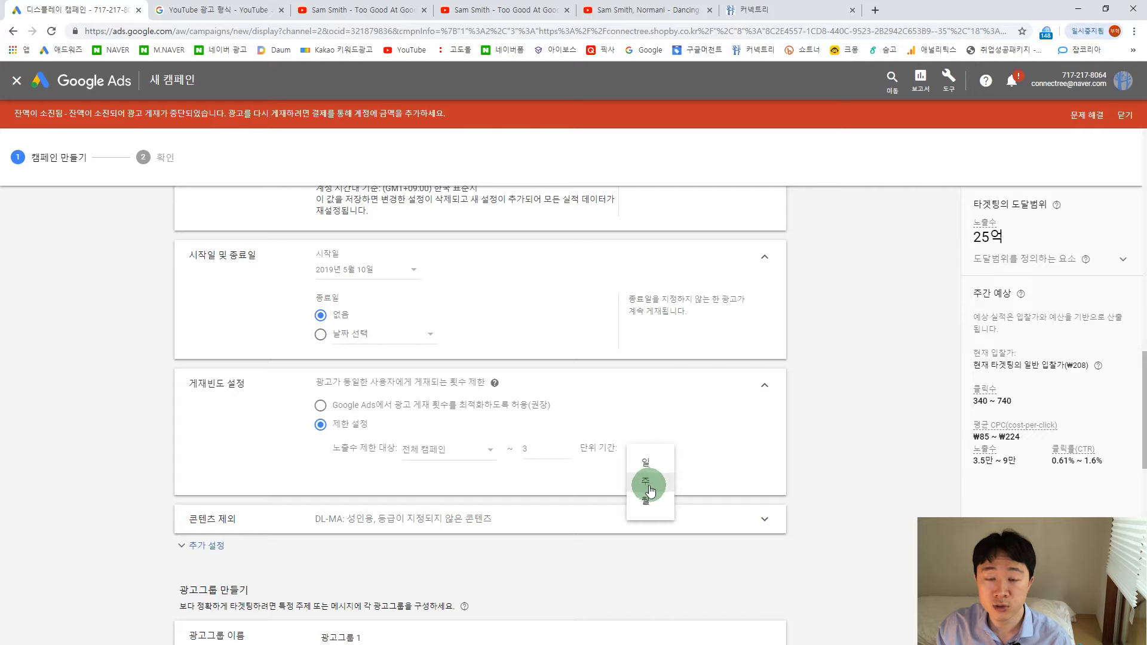
click(731, 460)
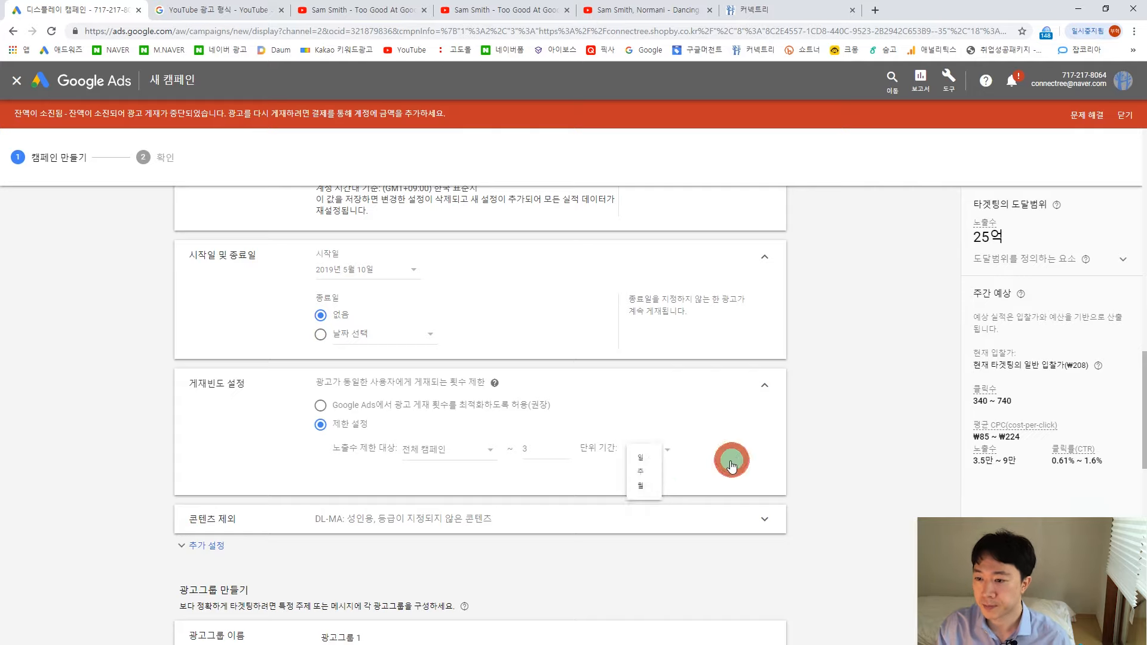
scroll(574, 501, down, 1)
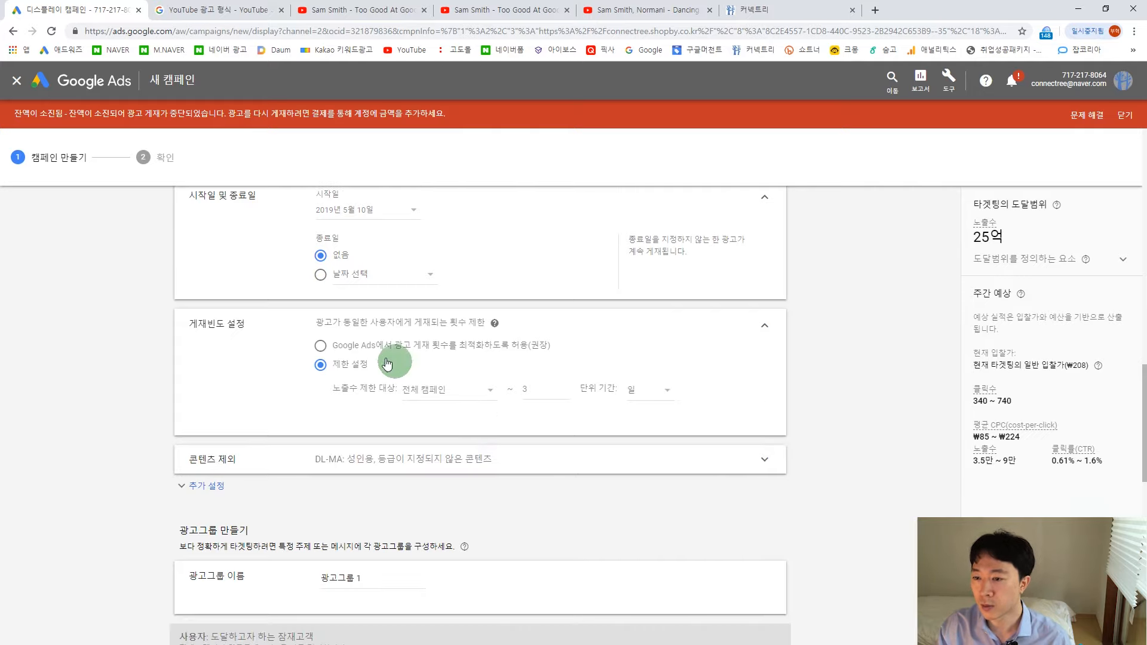
drag(315, 324, 483, 324)
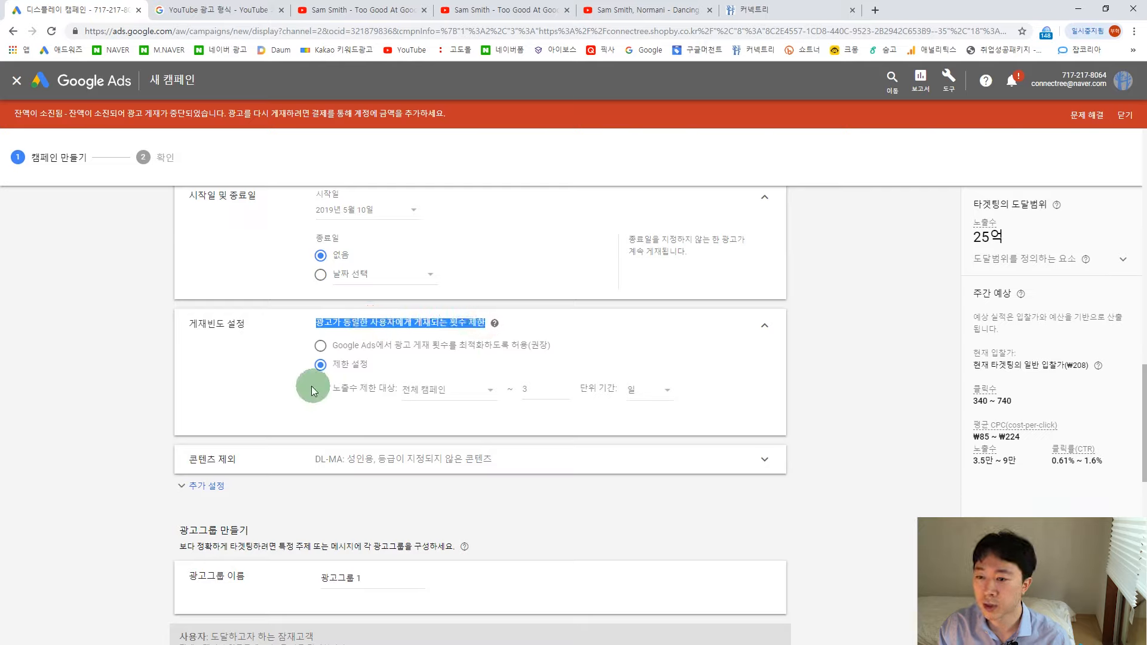
drag(188, 324, 246, 326)
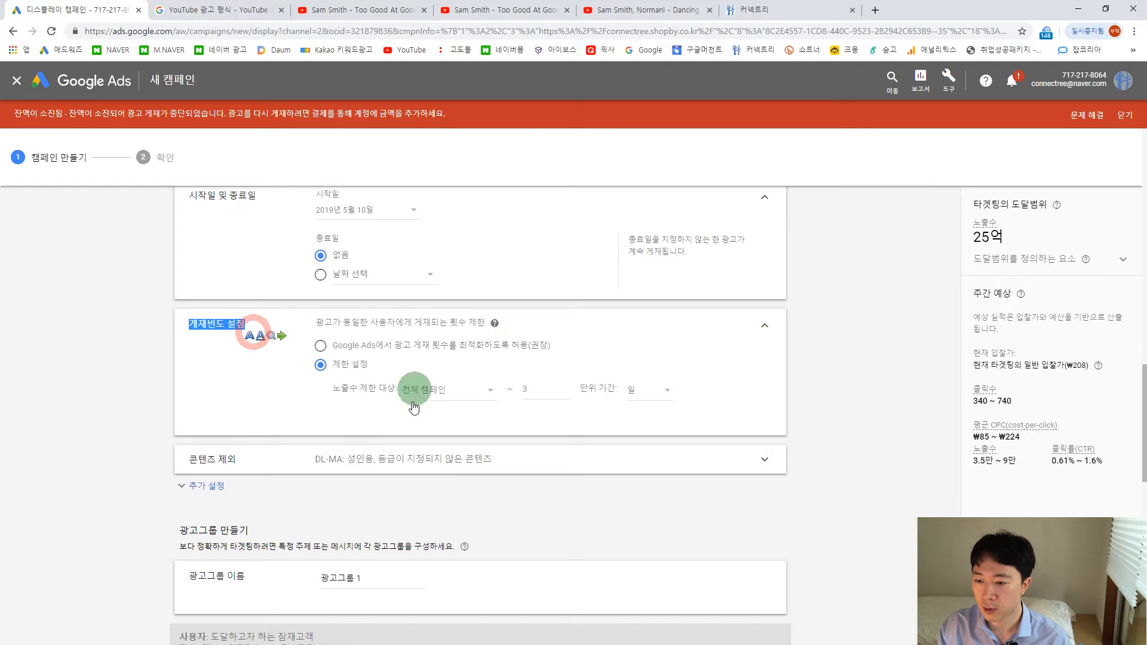
click(398, 459)
scroll(448, 447, down, 3)
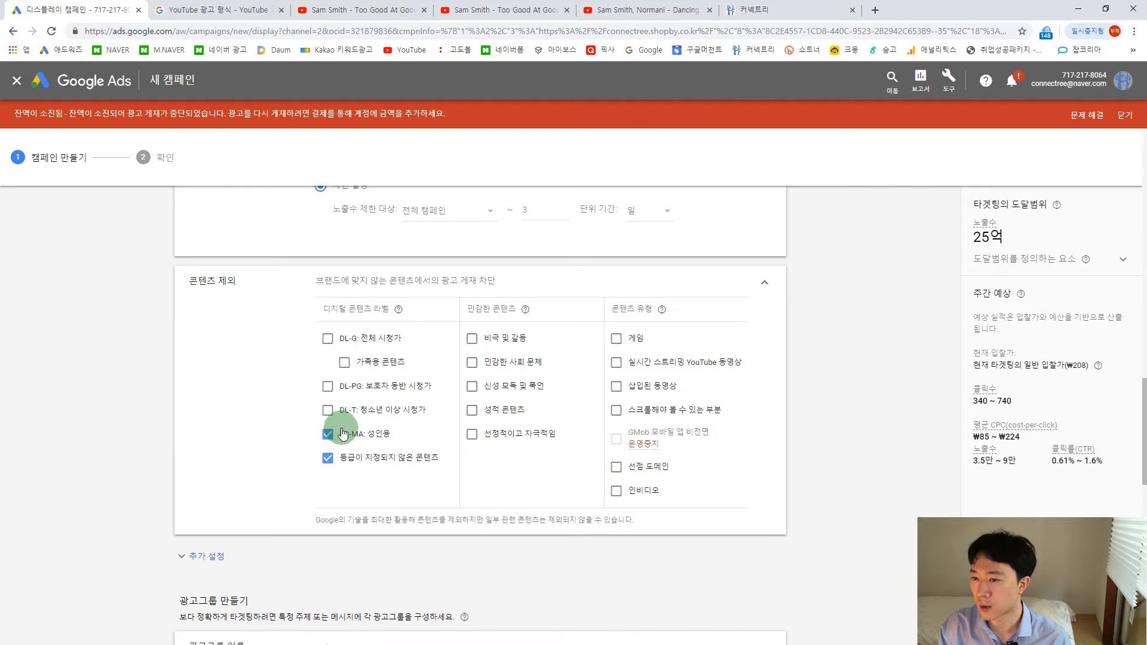
click(762, 286)
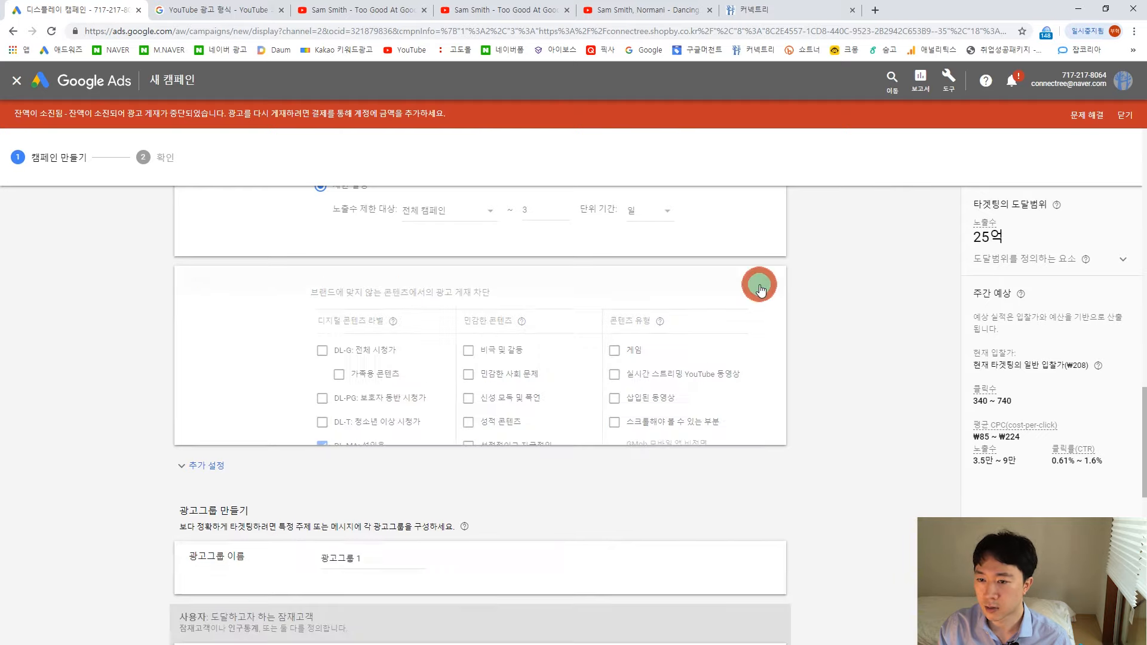
- Switch device targeting to specific devices and keep only computers (컴퓨터), excluding mobile phones and tablets
click(215, 246)
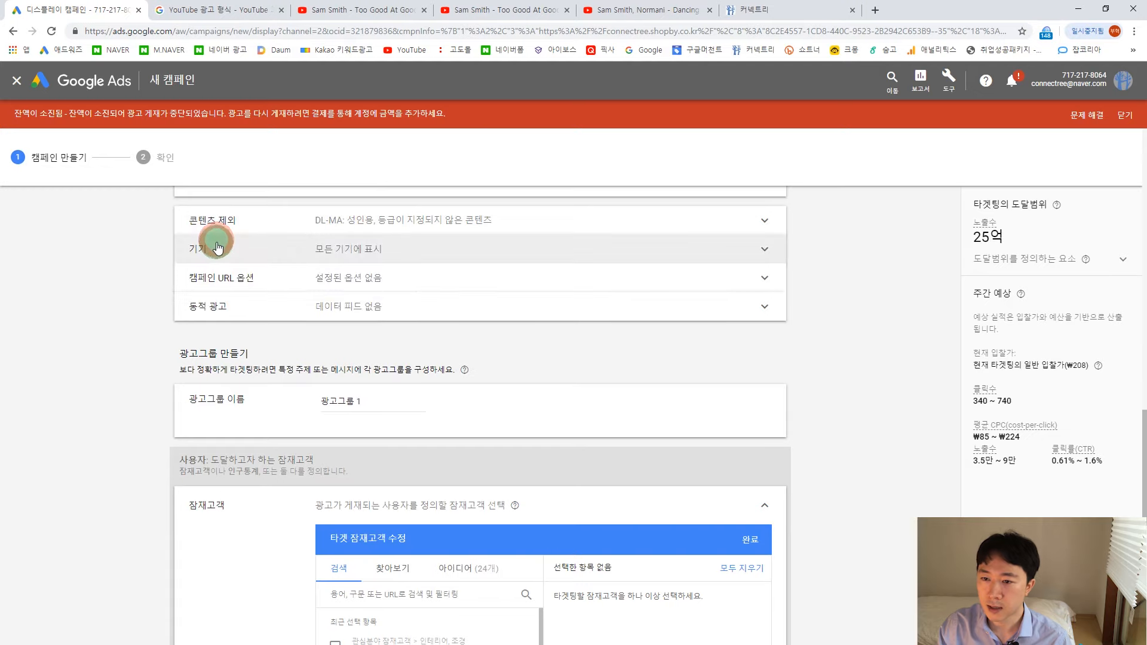
click(380, 261)
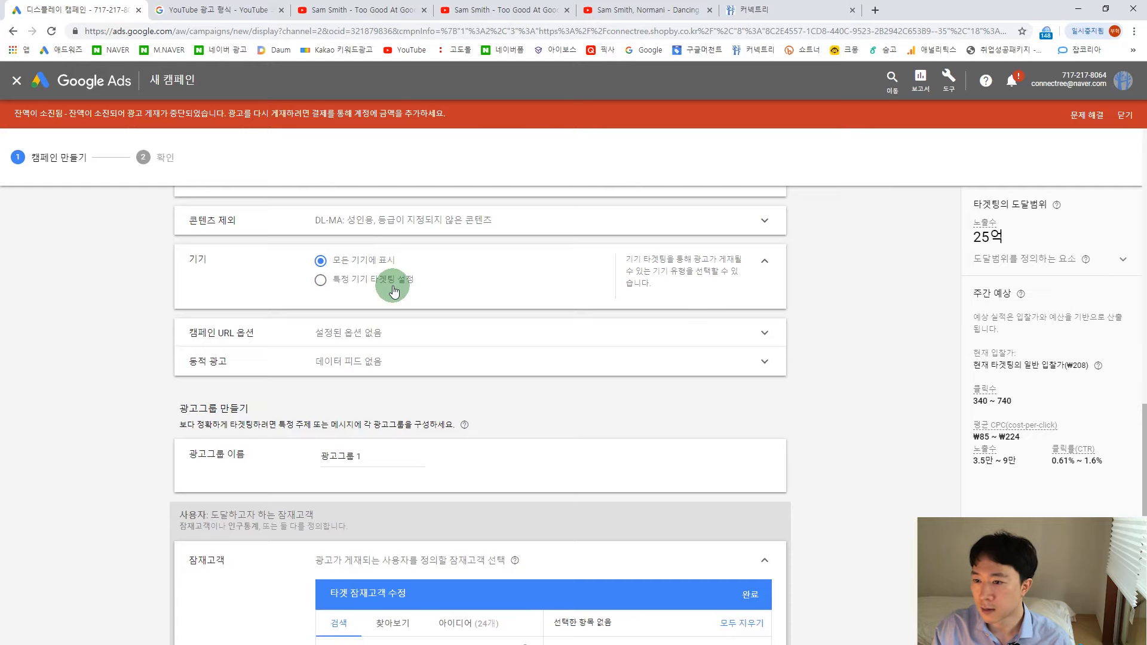
click(354, 288)
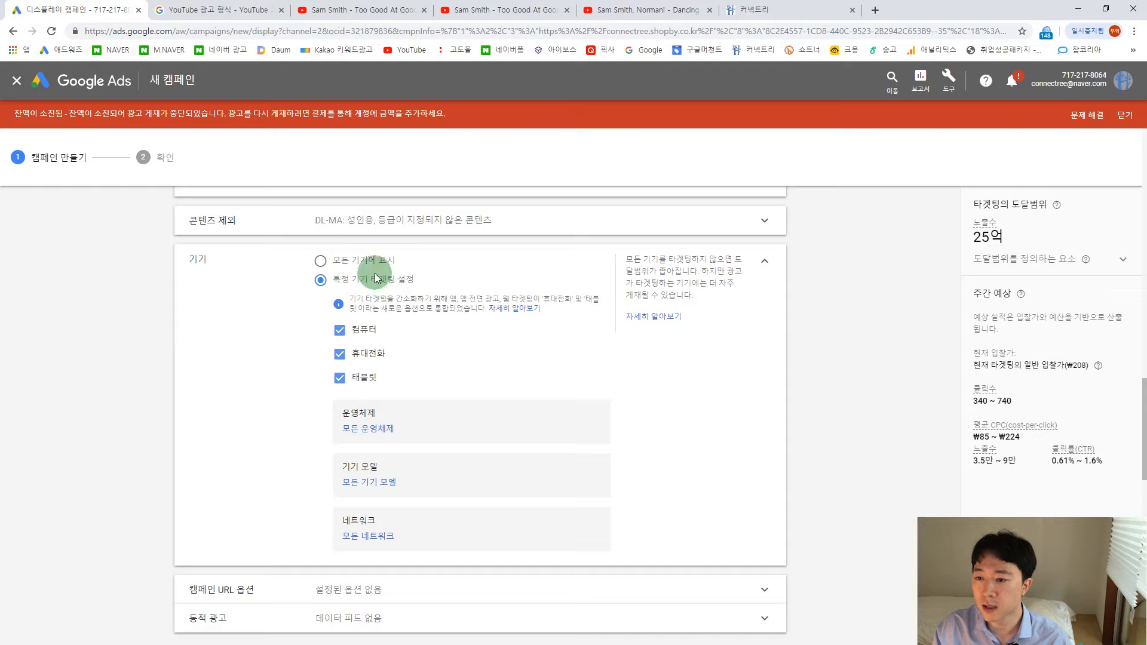
click(344, 360)
click(338, 377)
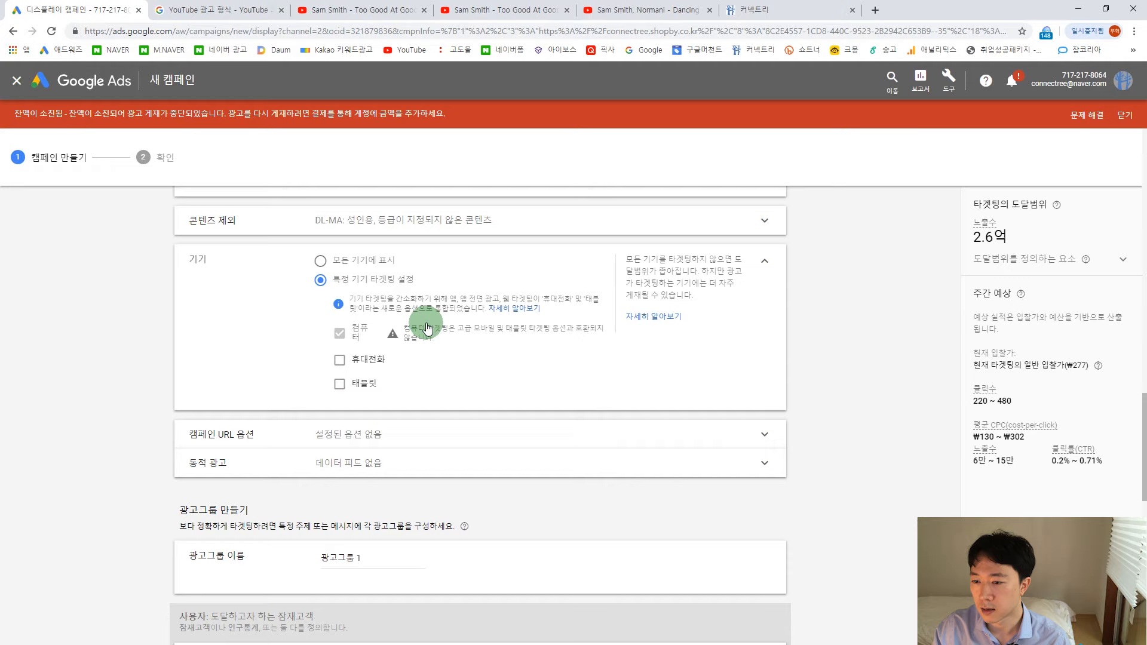
- Rename the ad group as 테스트_광고그룹_부꼬선장
scroll(426, 327, down, 1)
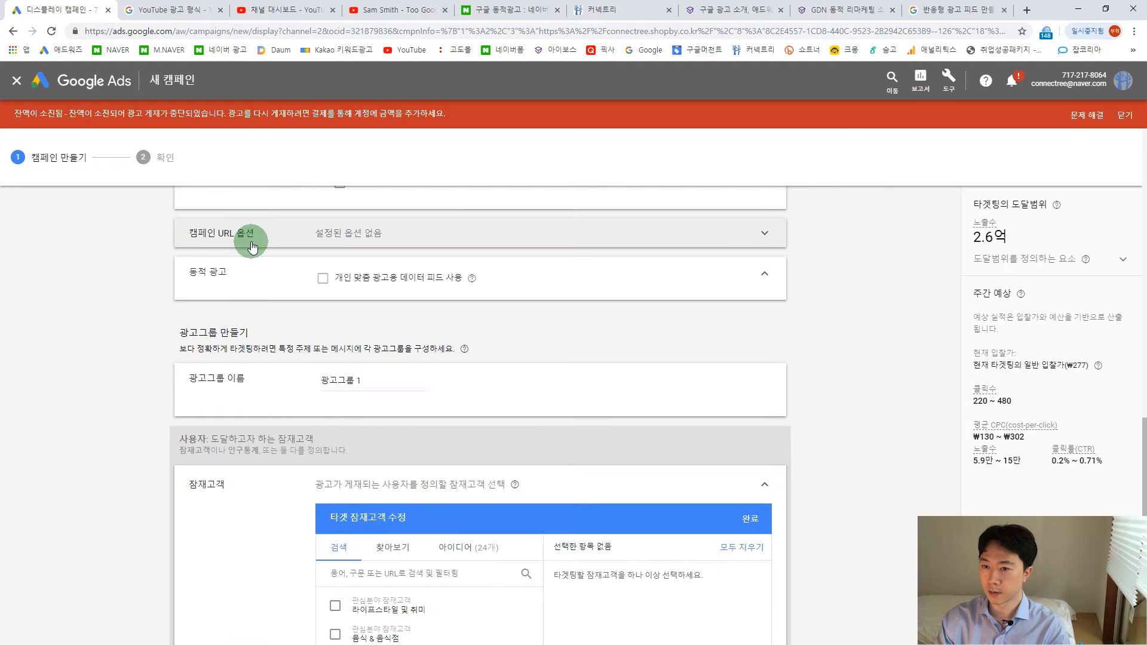
click(198, 265)
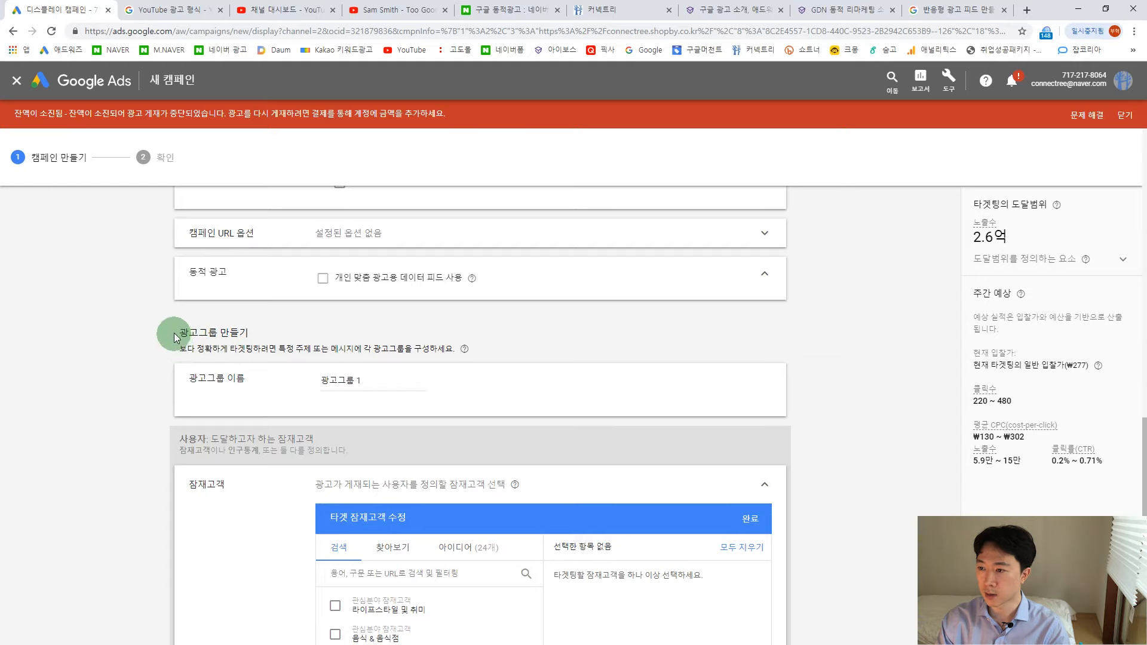
drag(369, 380, 291, 386)
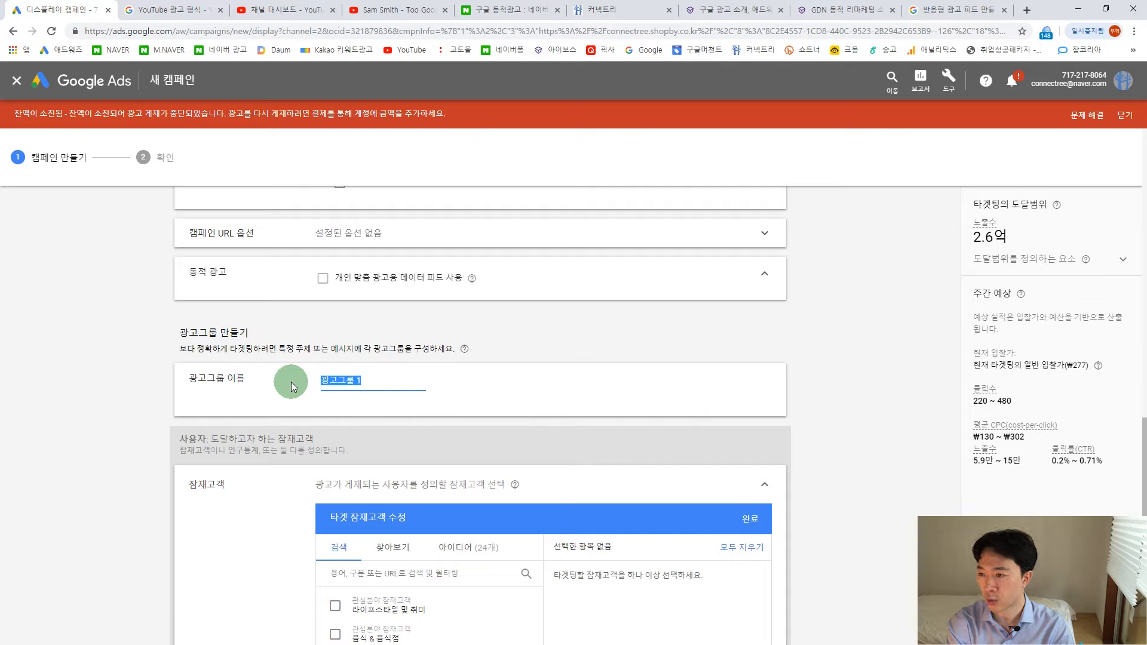
text(테스트_광고그룹)
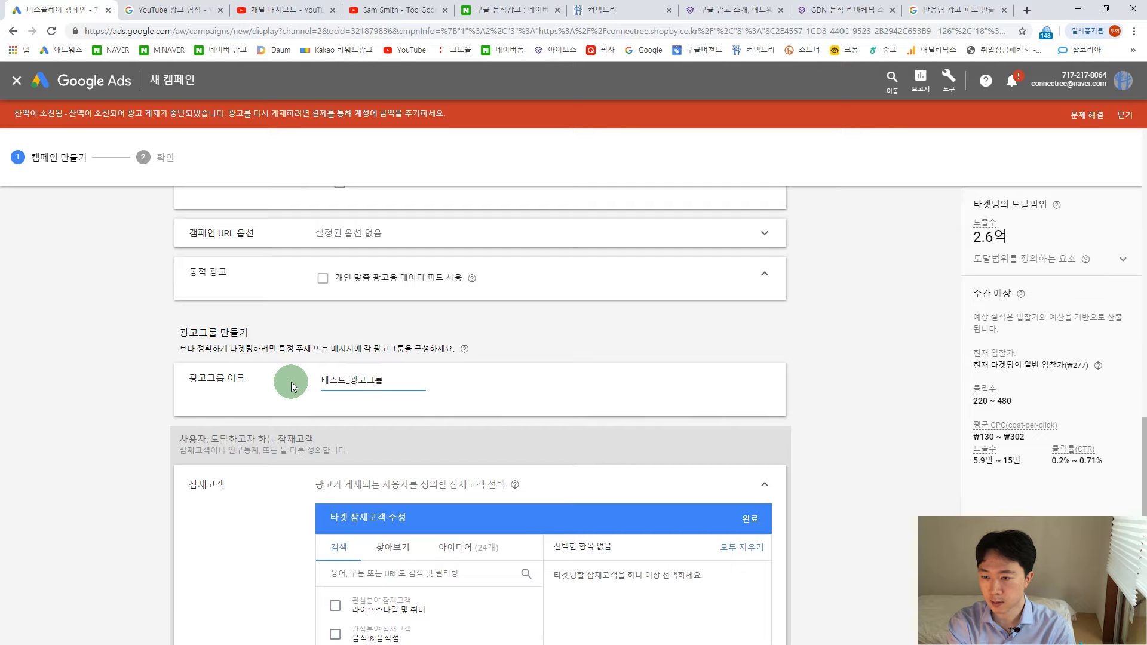
text(_부)
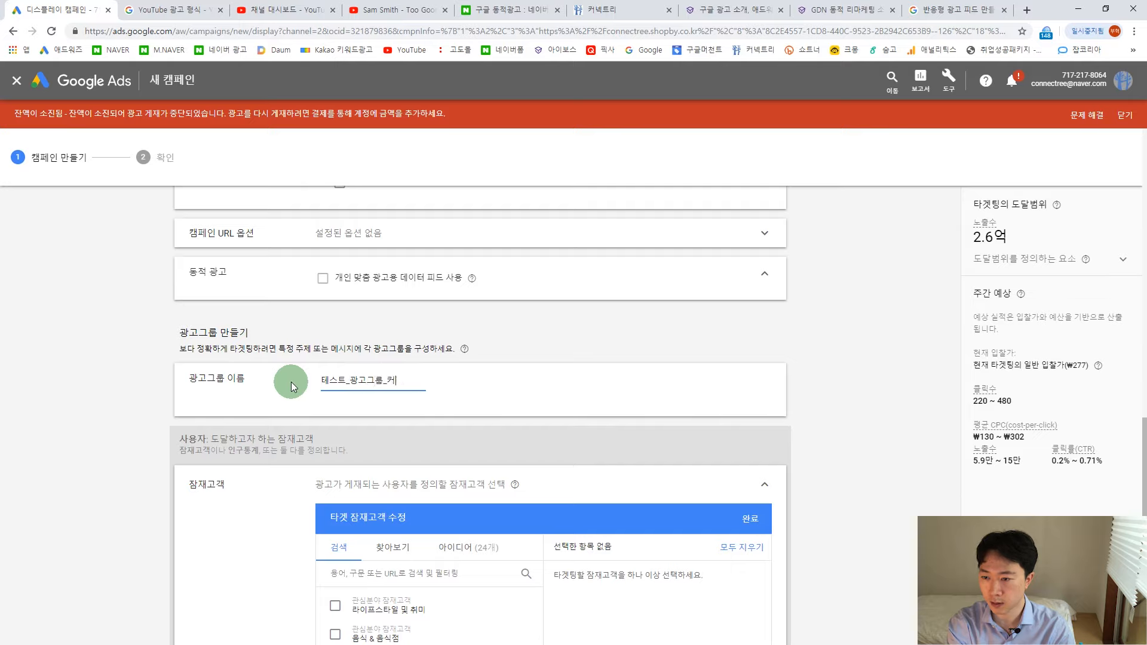
text(꼬선장)
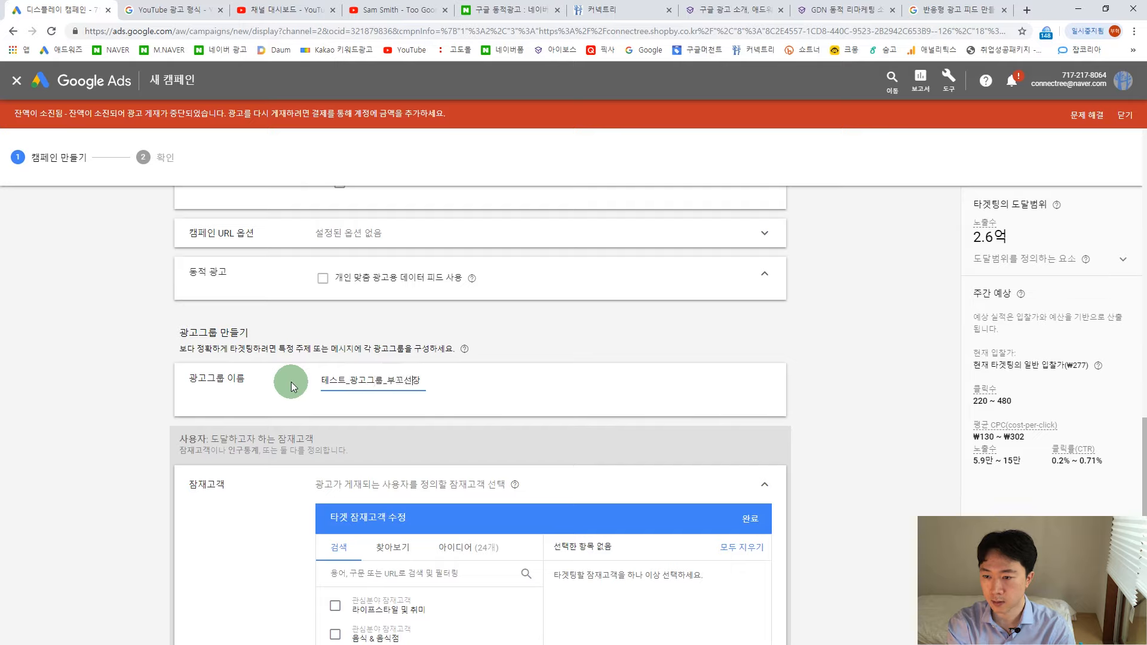
- Browse the target audiences by business interaction (비즈니스와 상호작용한 방식) and add 모든 방문자(AdWords) from the website visitors (웹사이트 방문자) lists
scroll(292, 386, down, 3)
click(288, 385)
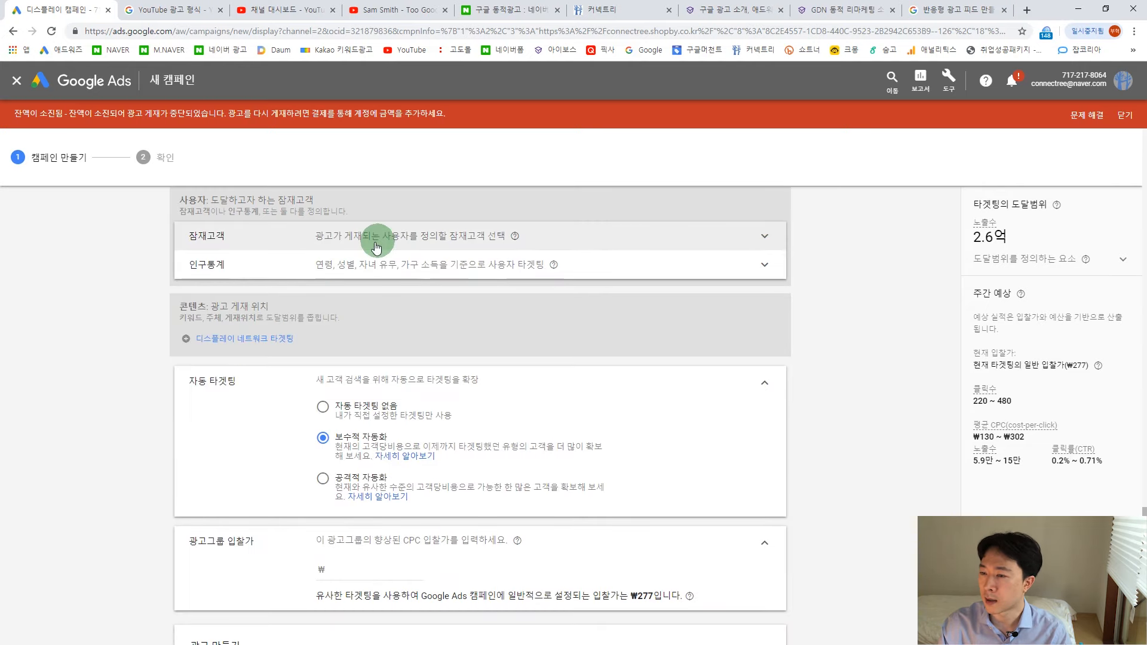
click(248, 242)
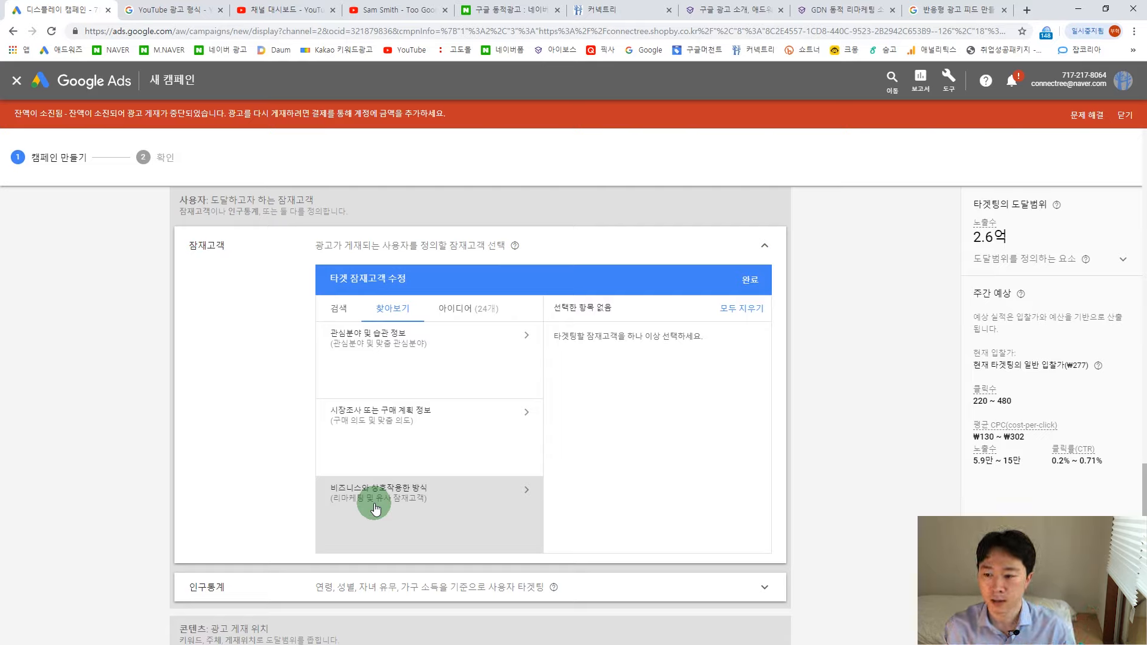
click(376, 508)
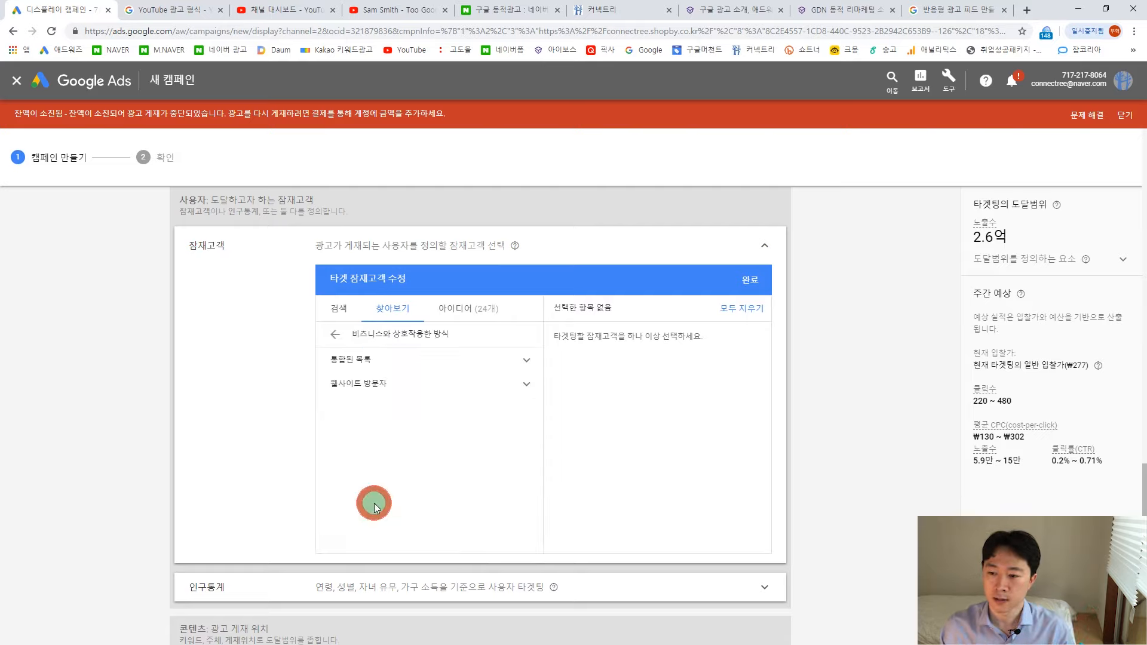
click(375, 388)
scroll(528, 355, down, 5)
scroll(528, 354, down, 3)
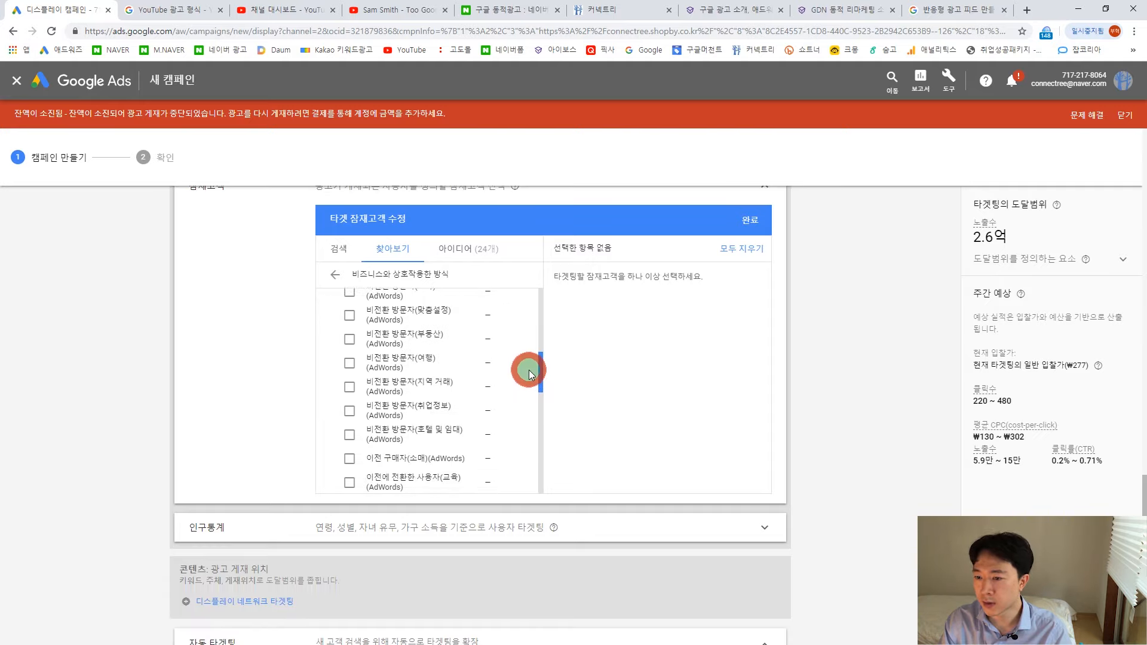
scroll(529, 371, up, 1)
scroll(532, 373, down, 1)
scroll(532, 376, down, 3)
scroll(530, 389, up, 10)
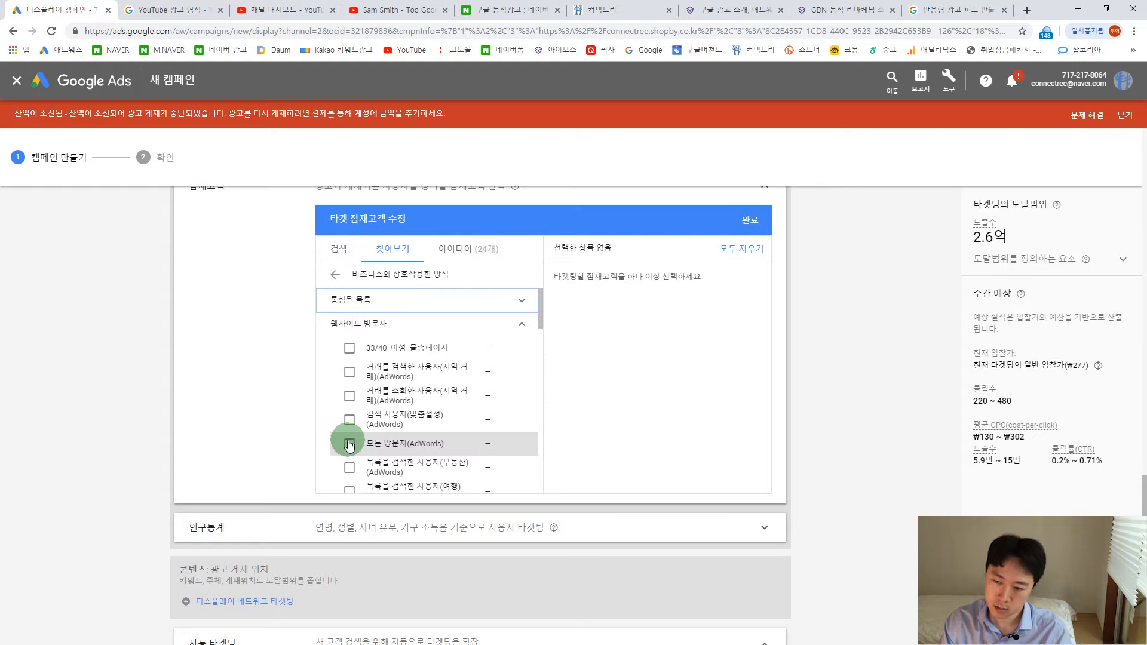
click(350, 445)
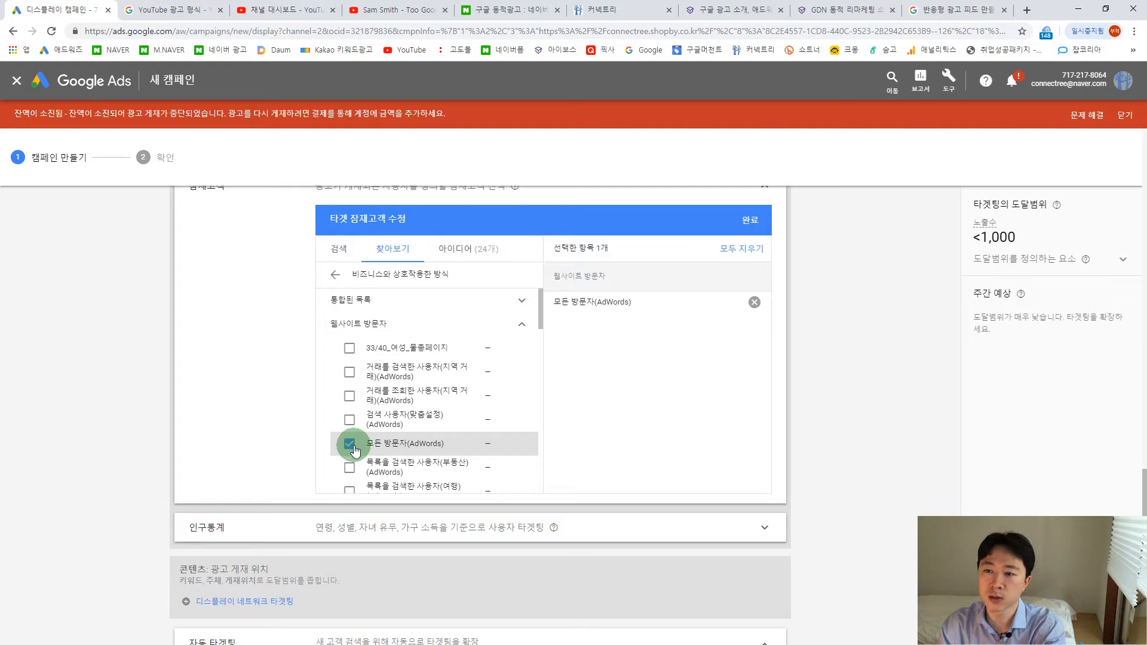
- Look through the remaining website visitor lists and the demographics, content and automatic targeting sections
scroll(448, 403, up, 2)
scroll(448, 430, down, 3)
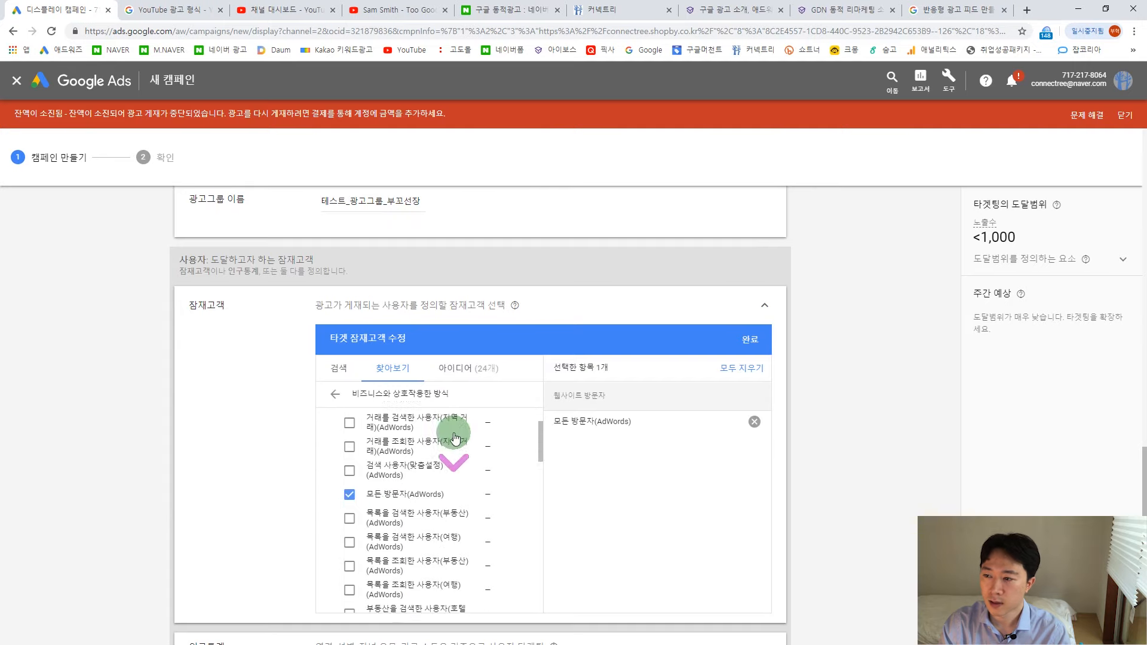
scroll(293, 483, down, 3)
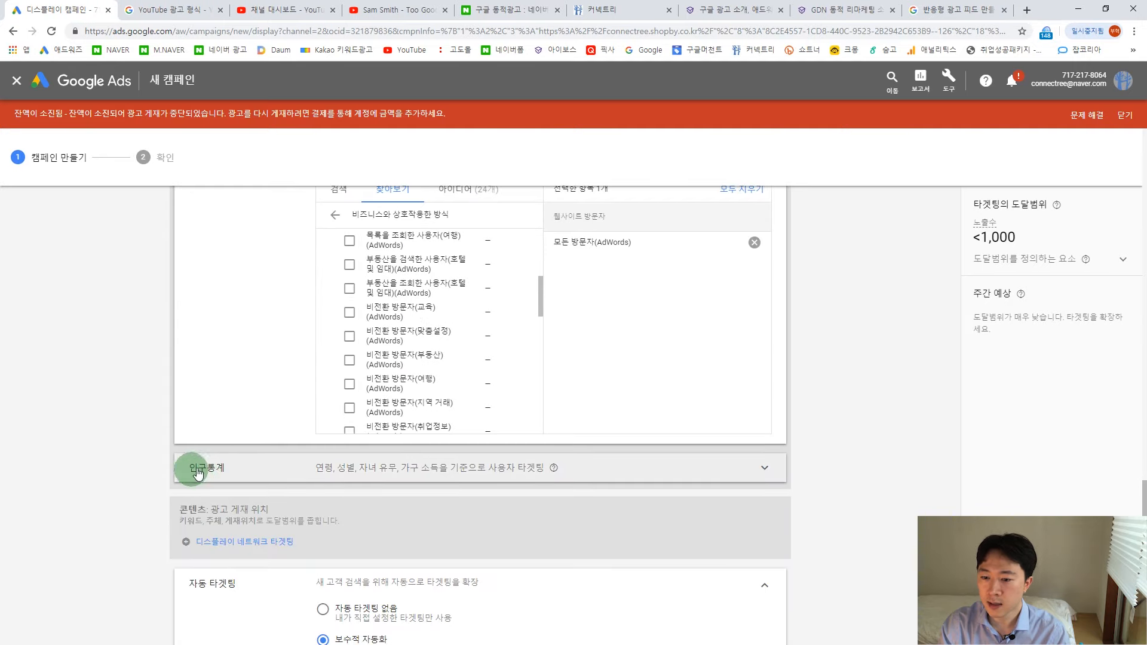
scroll(229, 503, down, 2)
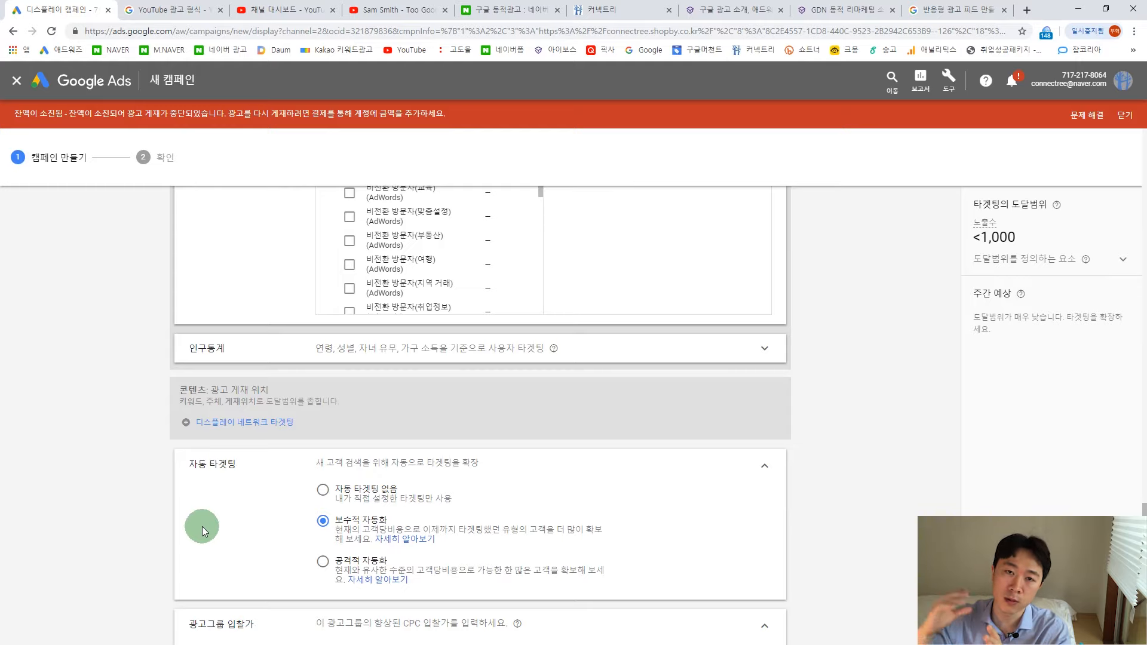
scroll(544, 514, up, 4)
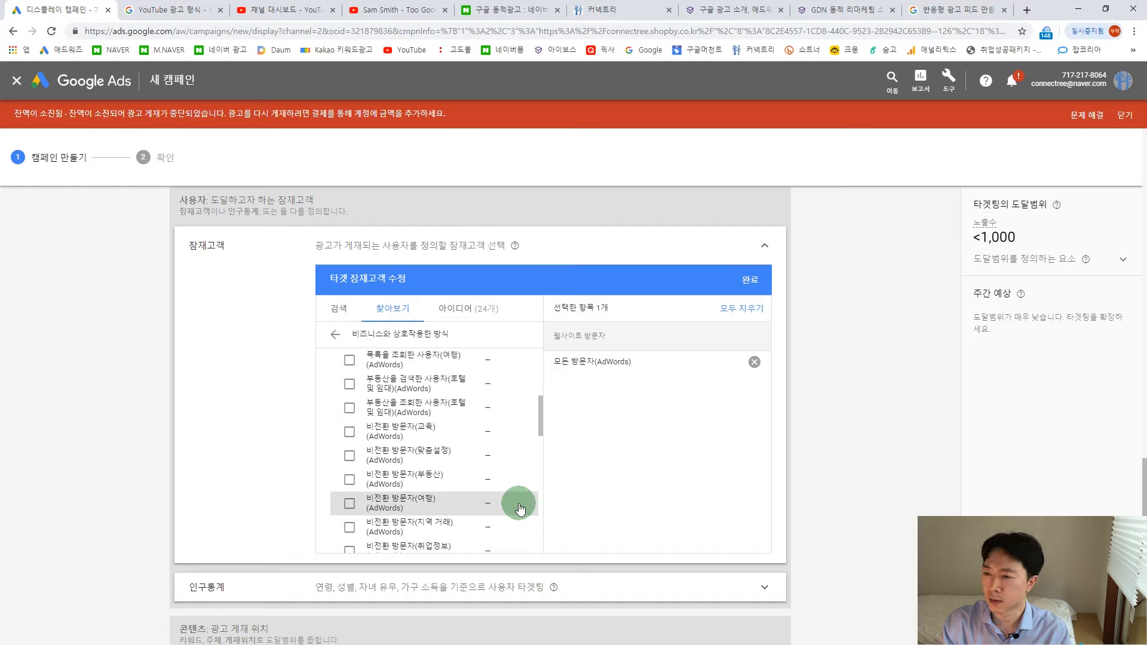
drag(543, 434, 543, 448)
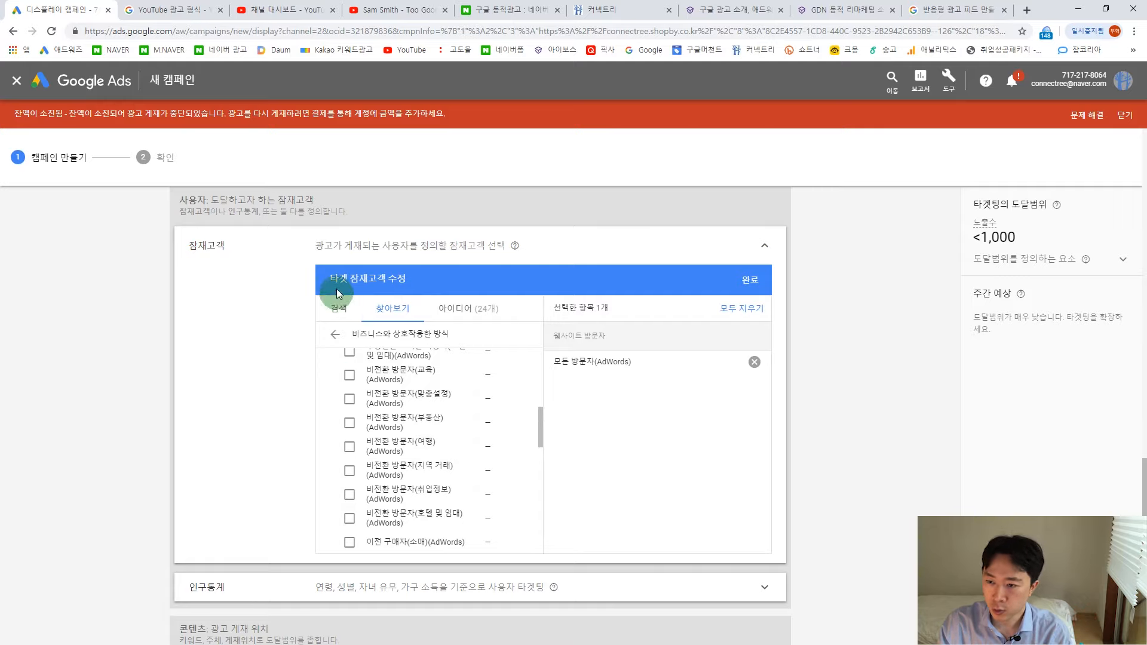
click(537, 420)
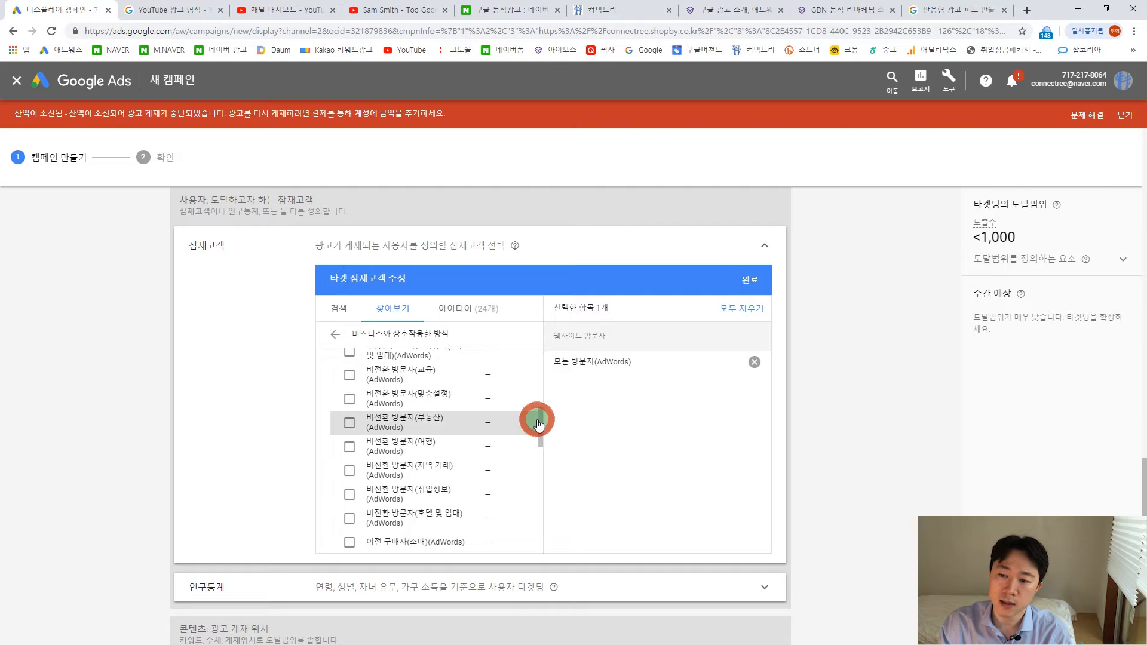
click(487, 425)
drag(539, 421, 539, 371)
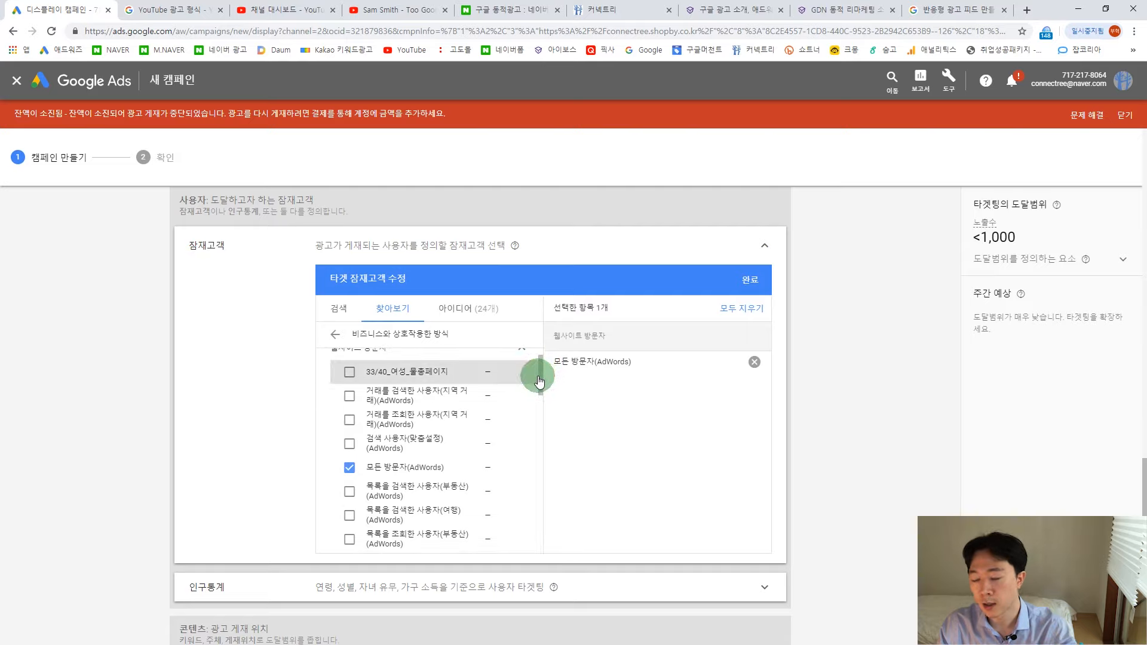
scroll(530, 468, down, 3)
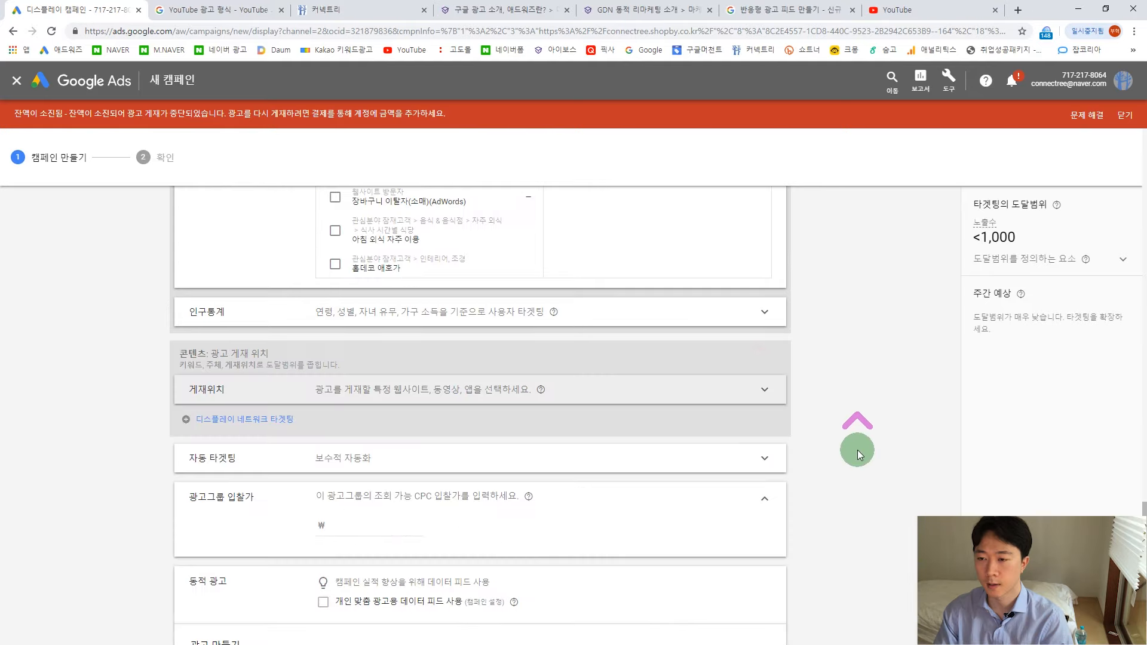
- Check the display network targeting types and open the placement (게재위치) targeting editor
scroll(857, 450, down, 2)
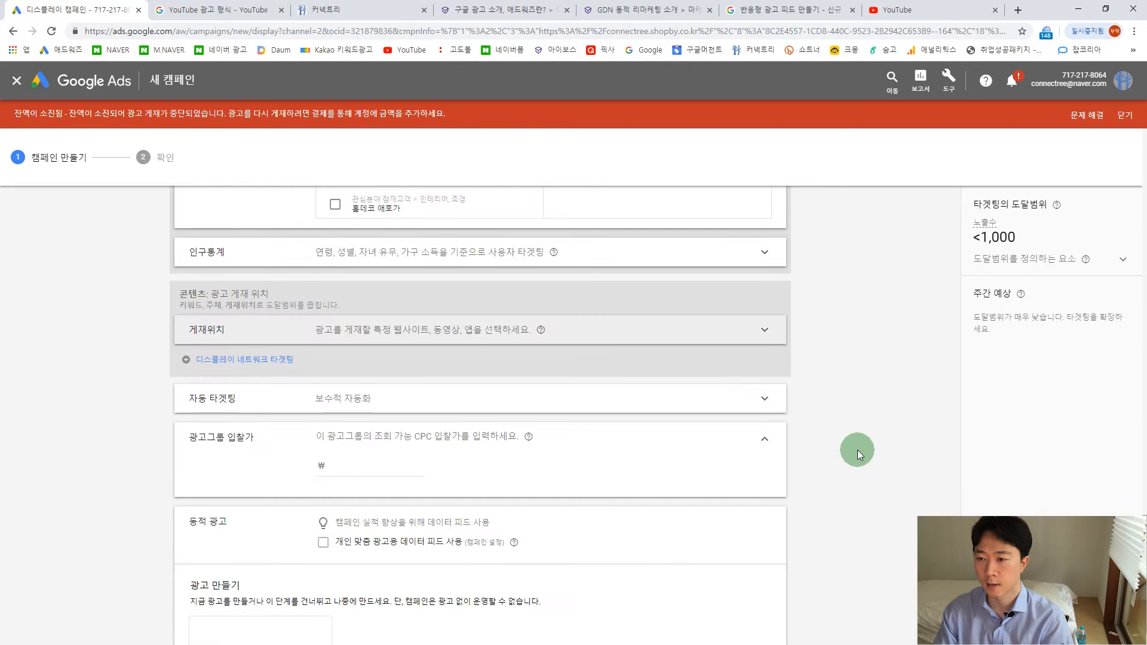
click(206, 361)
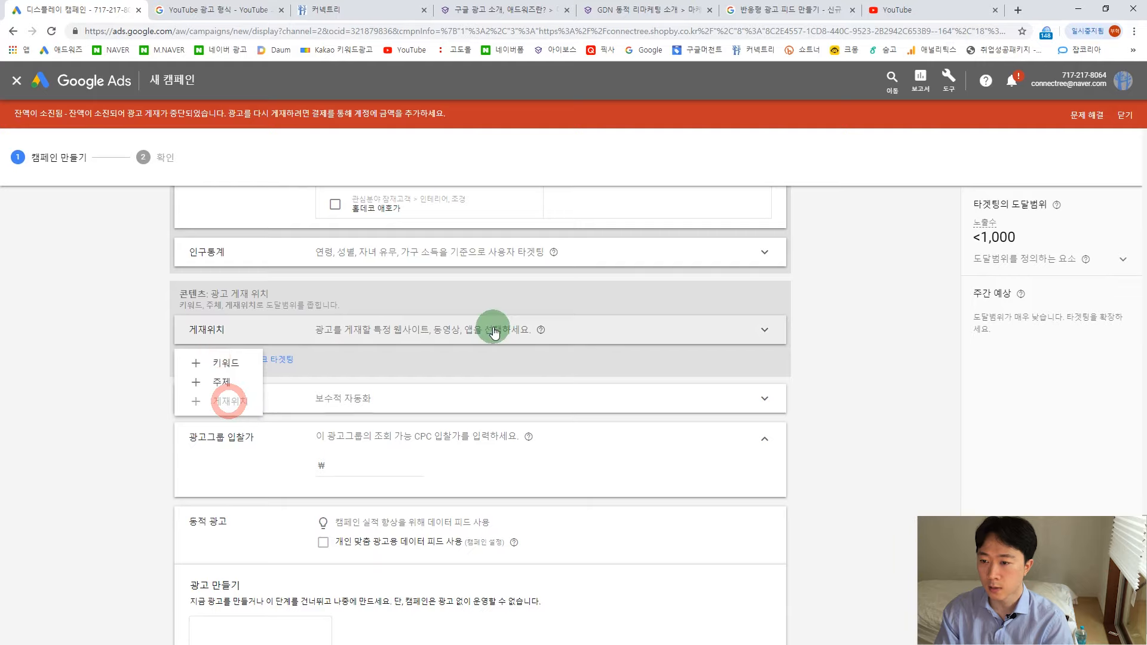
click(70, 344)
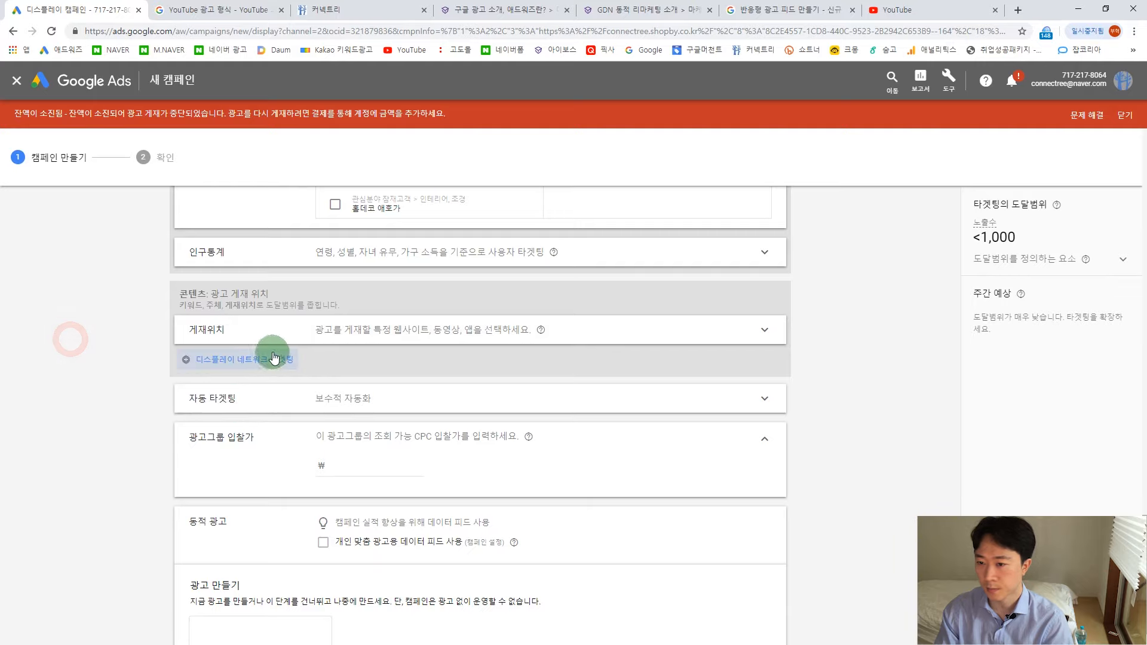
click(765, 337)
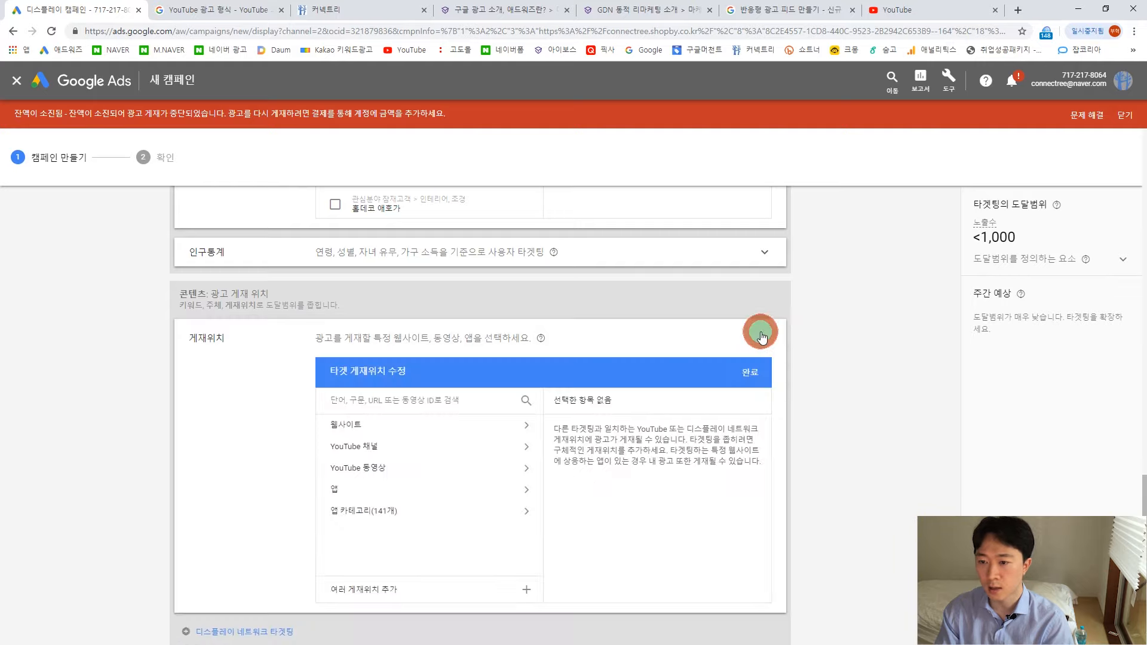
click(911, 13)
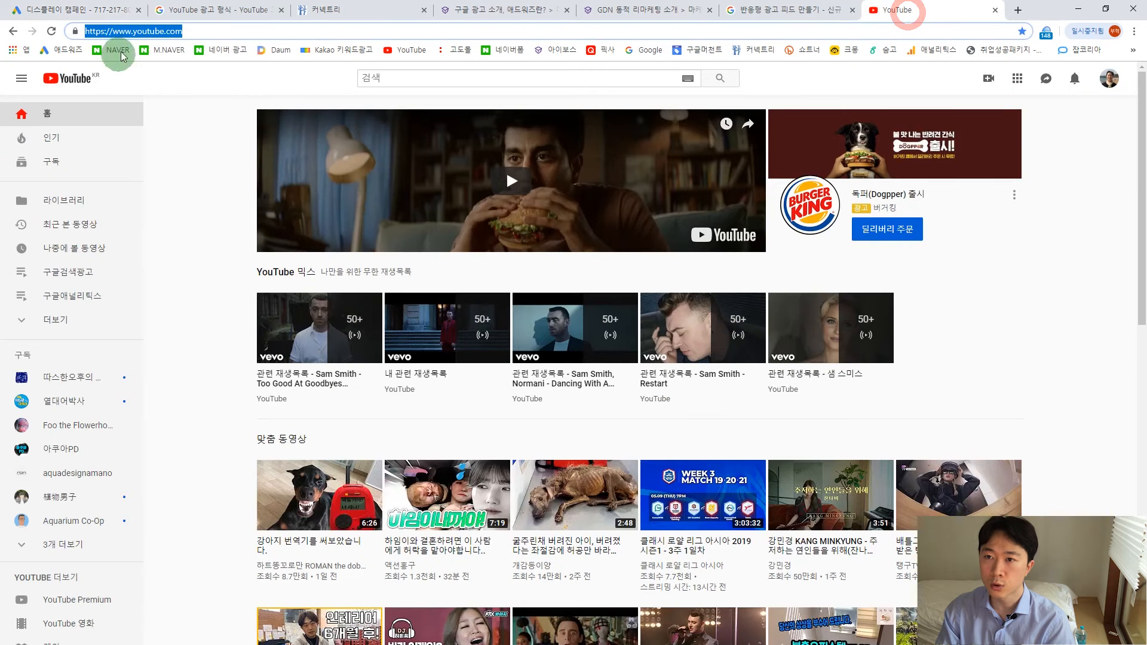
drag(200, 26, 140, 34)
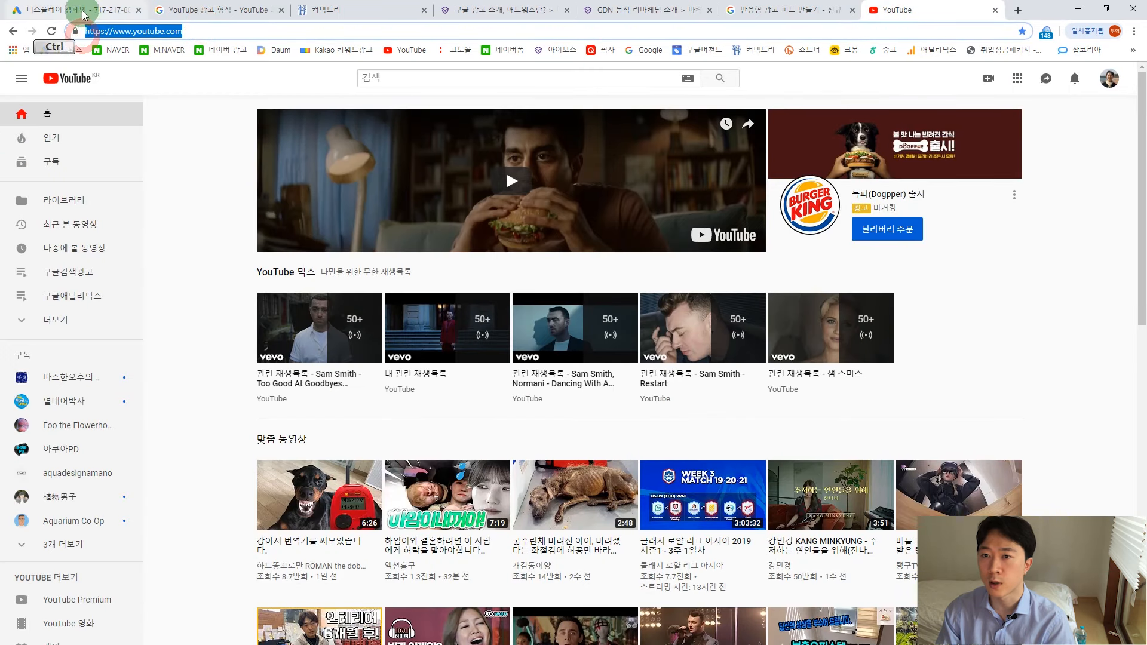
click(80, 10)
click(369, 406)
text(https://www.youtube.com/)
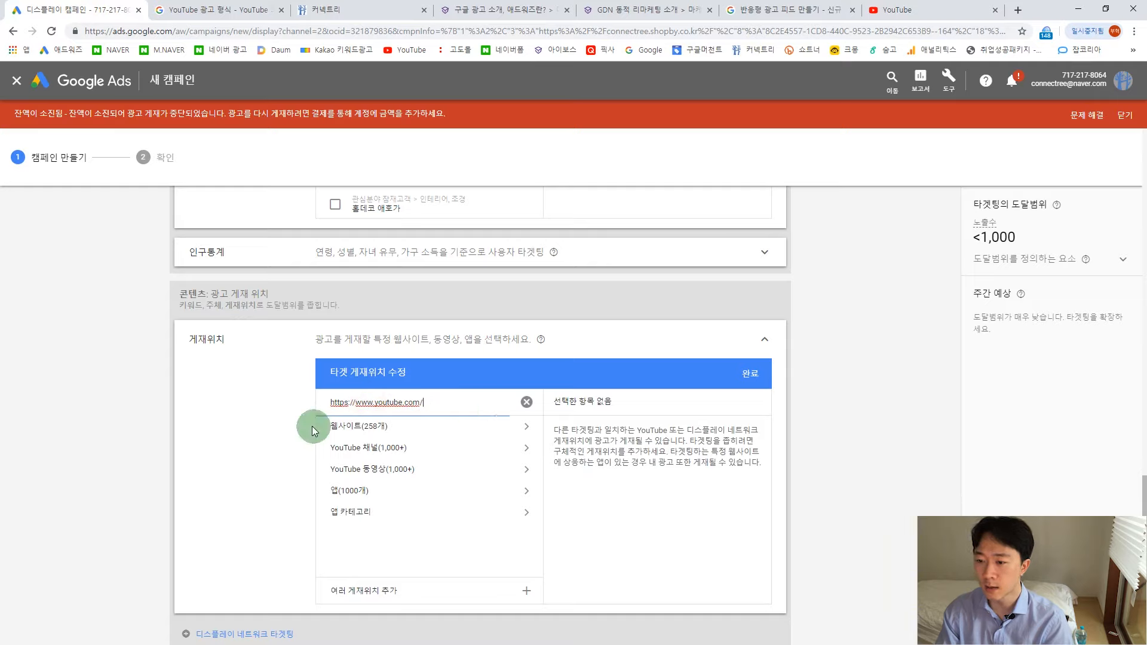
click(349, 433)
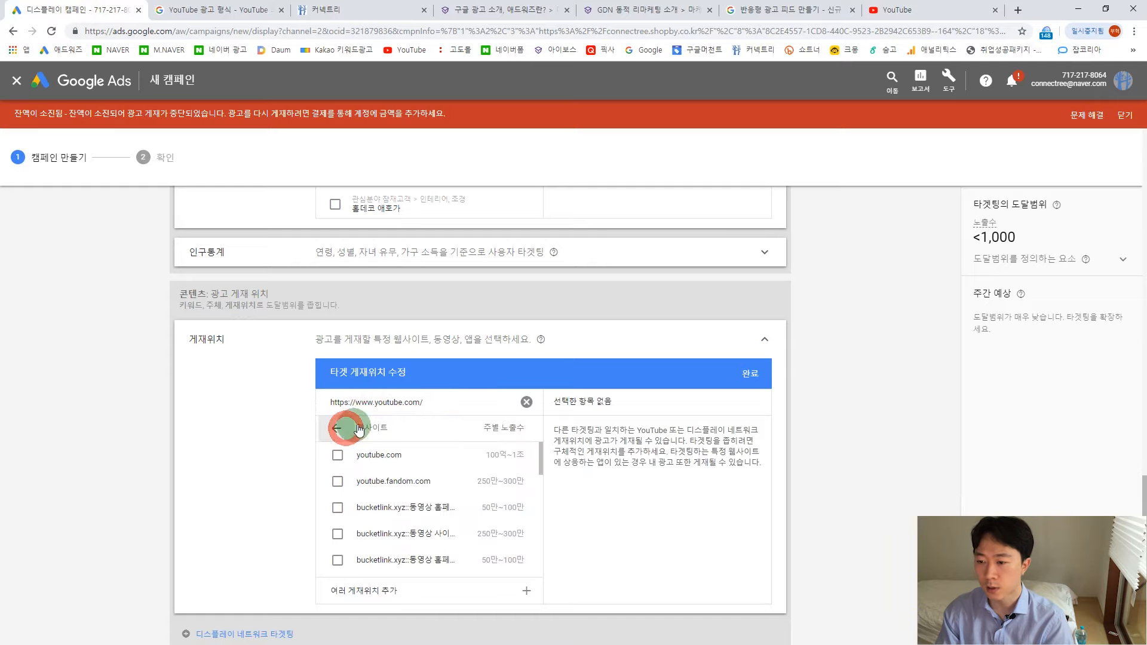
click(338, 456)
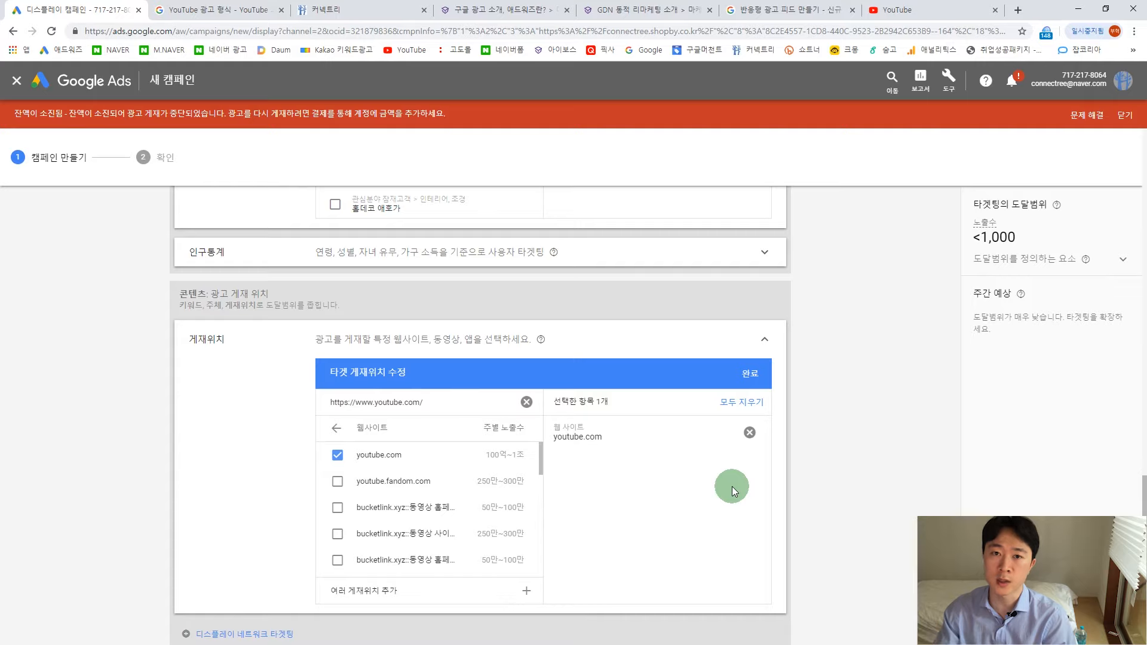
click(753, 374)
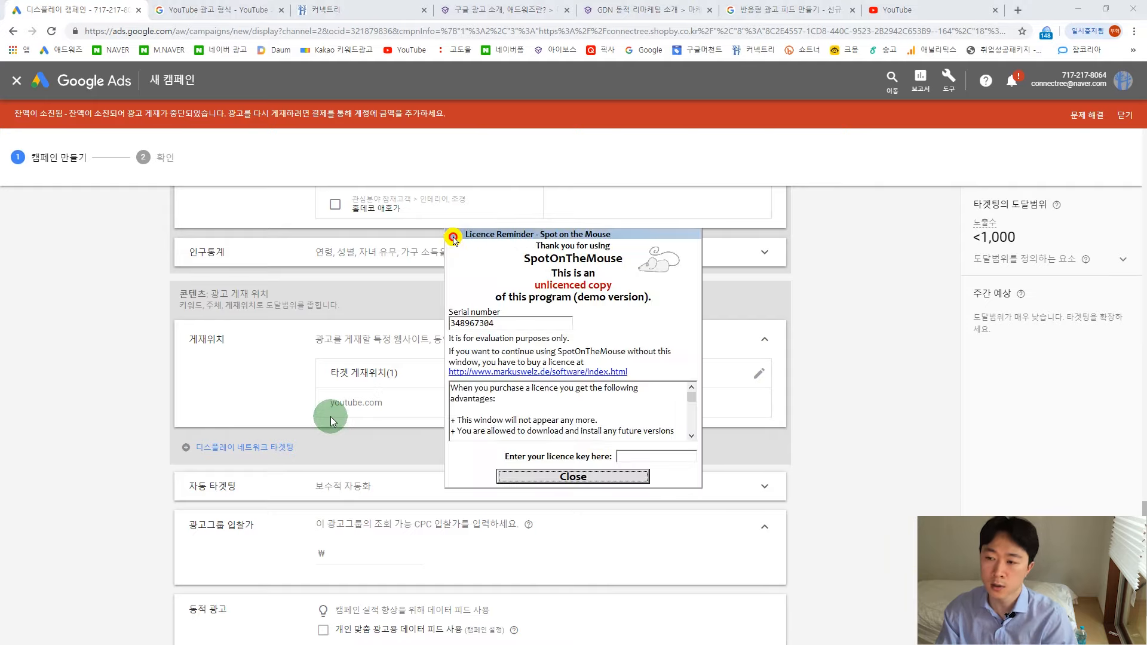
click(561, 478)
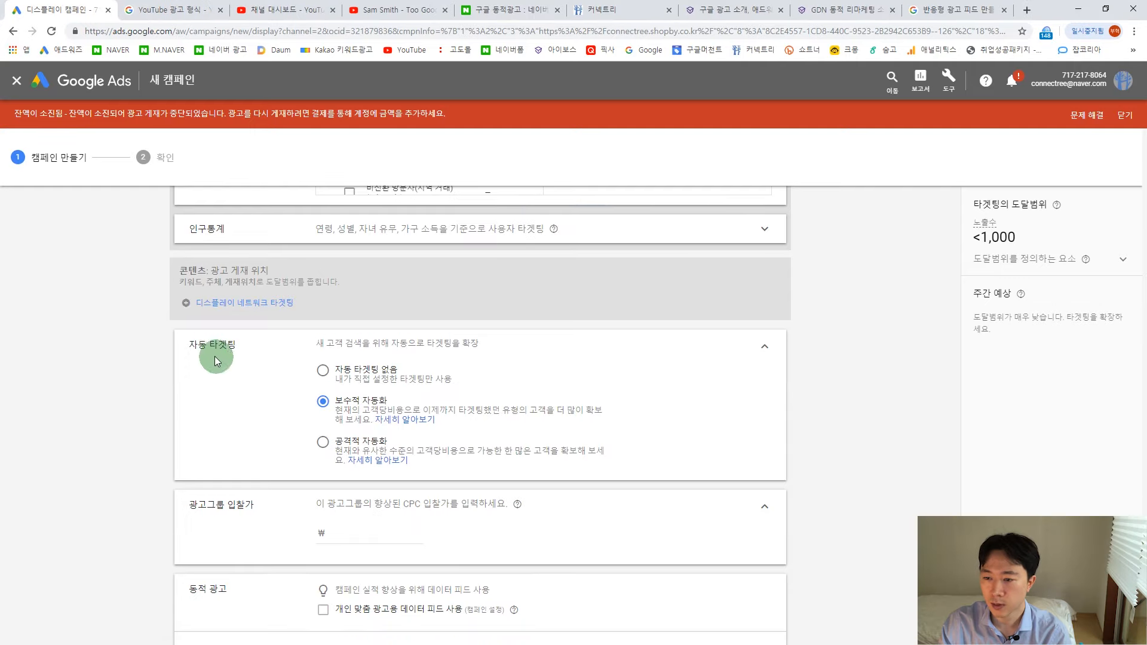
- Compare conservative automation (보수적 자동화) with no automatic targeting, and set automatic targeting to 자동 타겟팅 없음
click(322, 369)
click(323, 403)
click(323, 369)
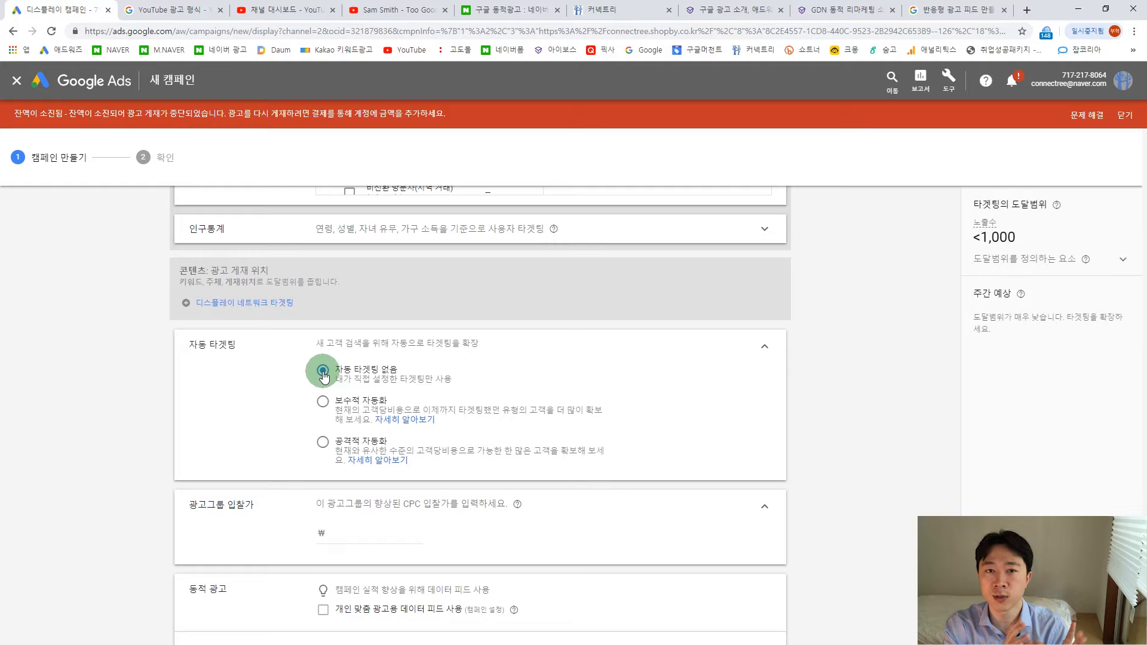
click(322, 402)
click(322, 371)
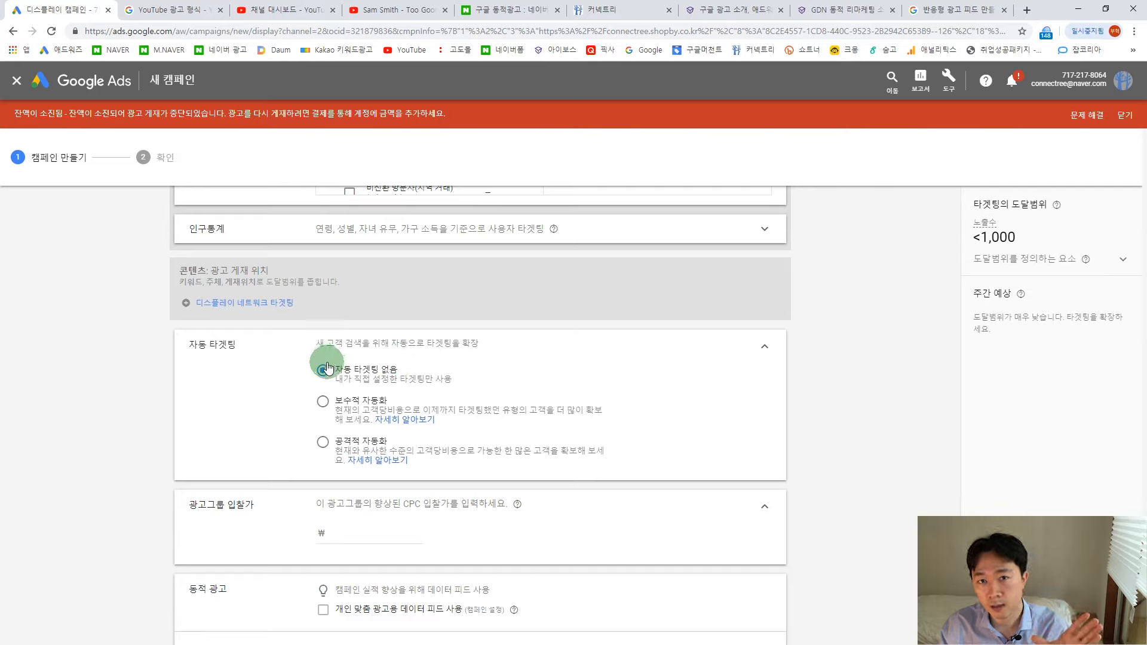
click(327, 405)
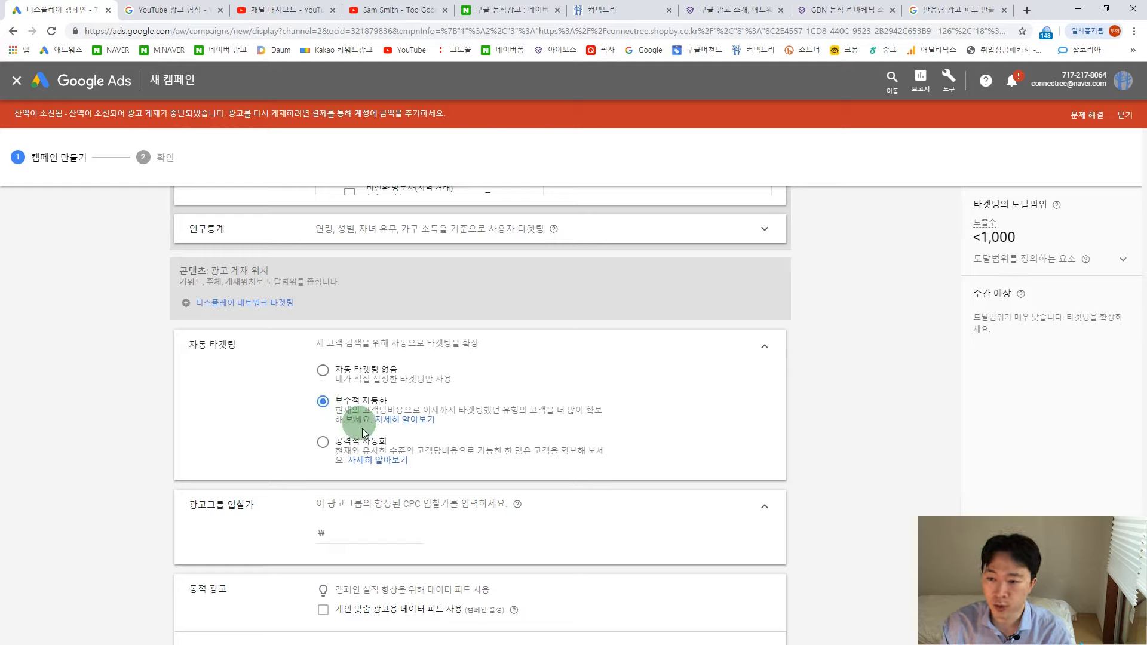
click(324, 371)
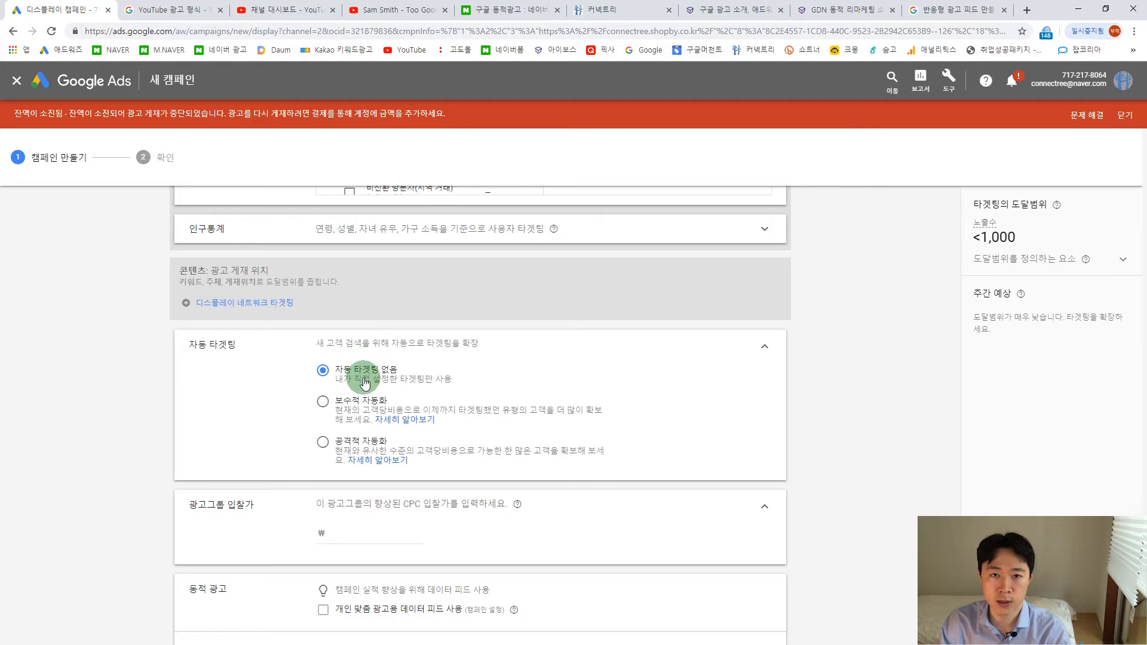
- Set the ad group's enhanced CPC bid (광고그룹 입찰가) to ₩200
scroll(365, 382, down, 2)
click(370, 417)
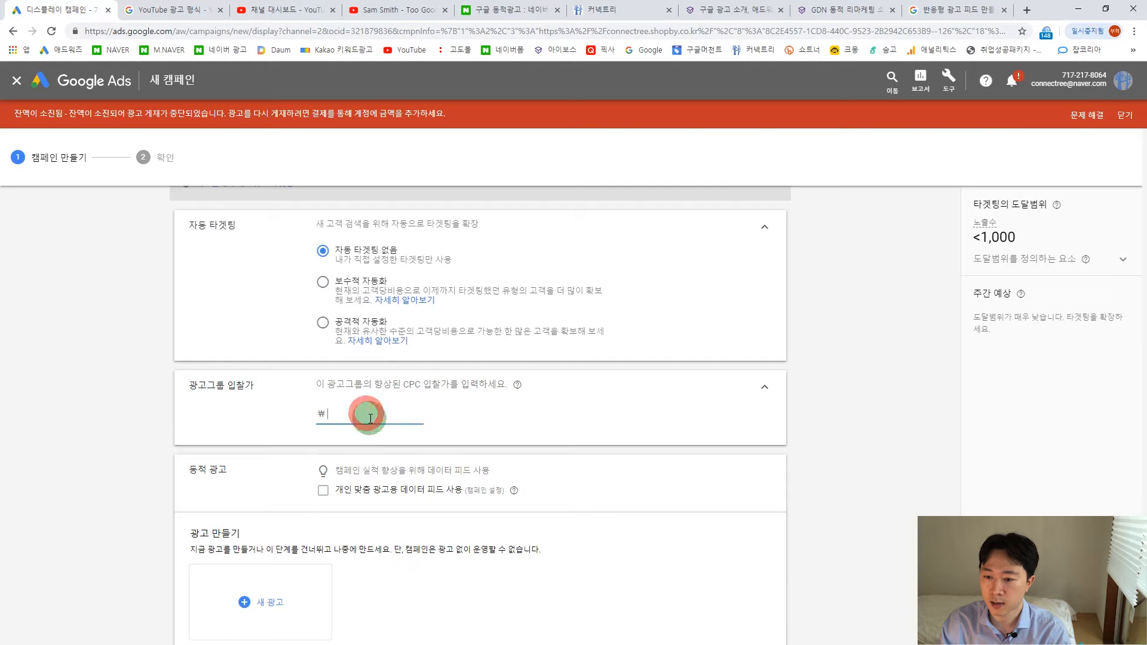
text(200)
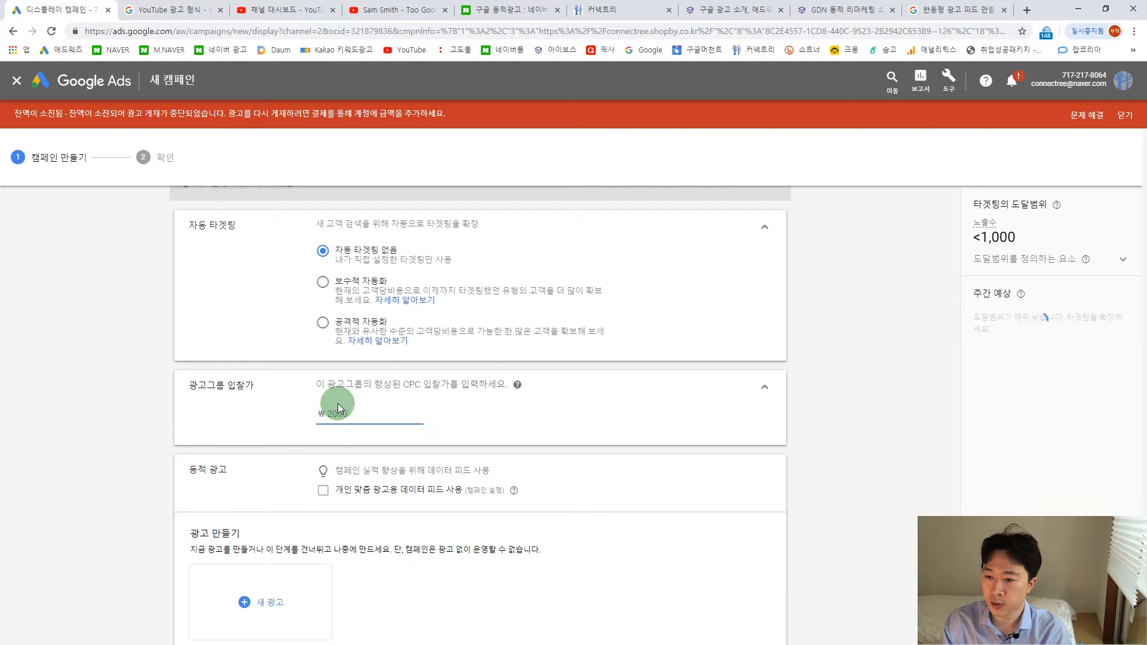
click(275, 424)
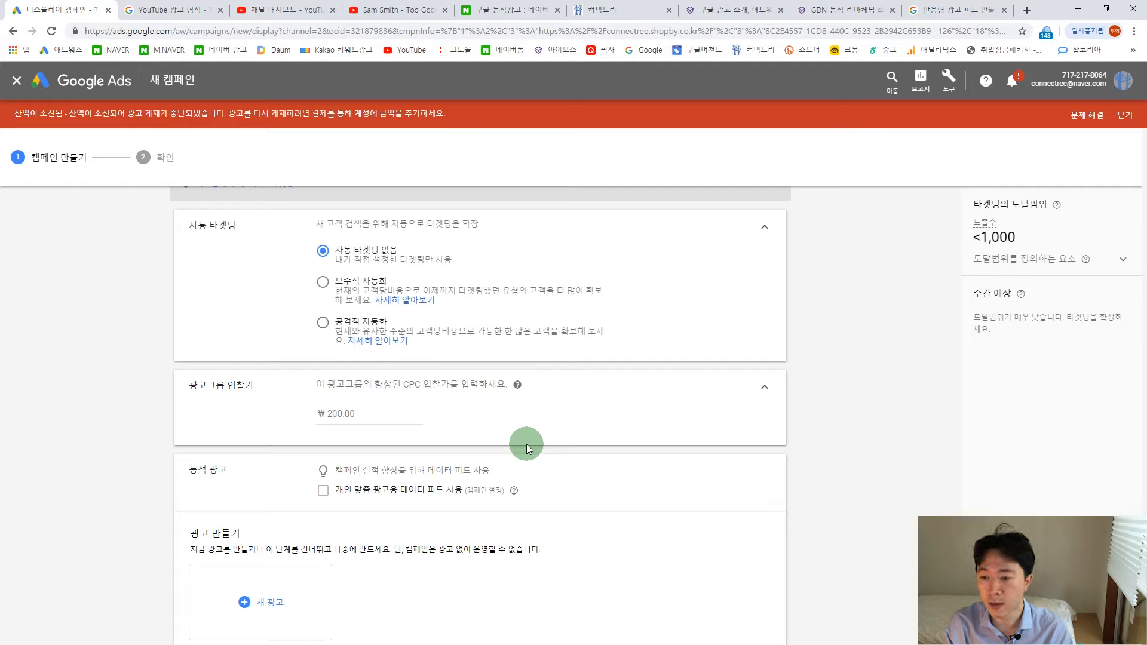
drag(384, 419, 302, 418)
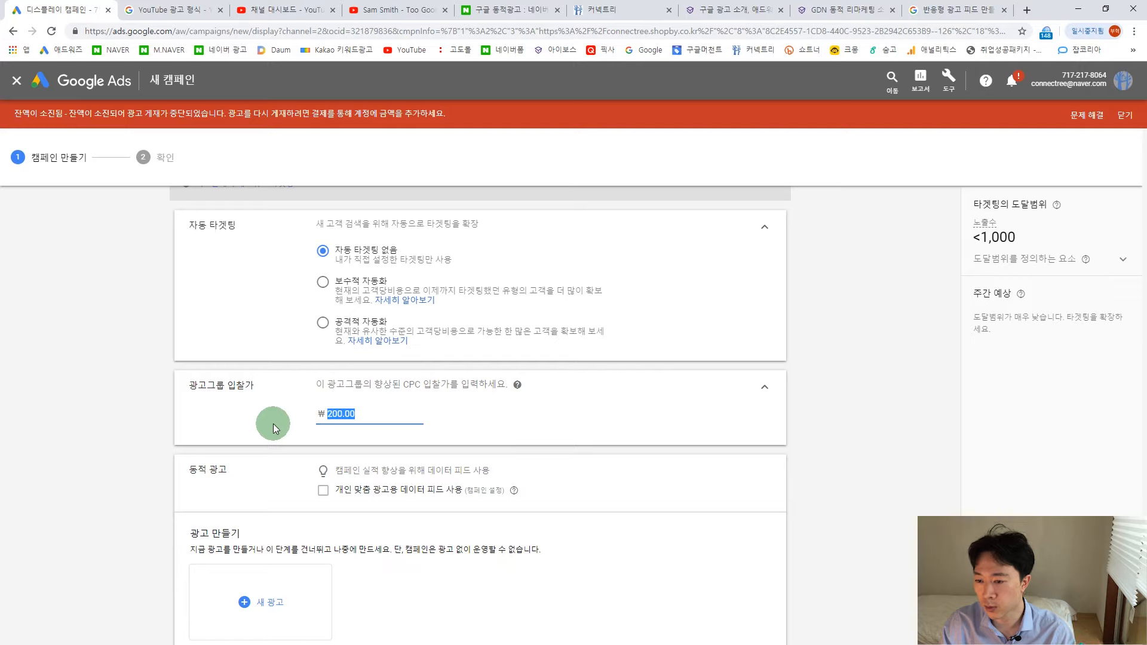
scroll(273, 424, down, 1)
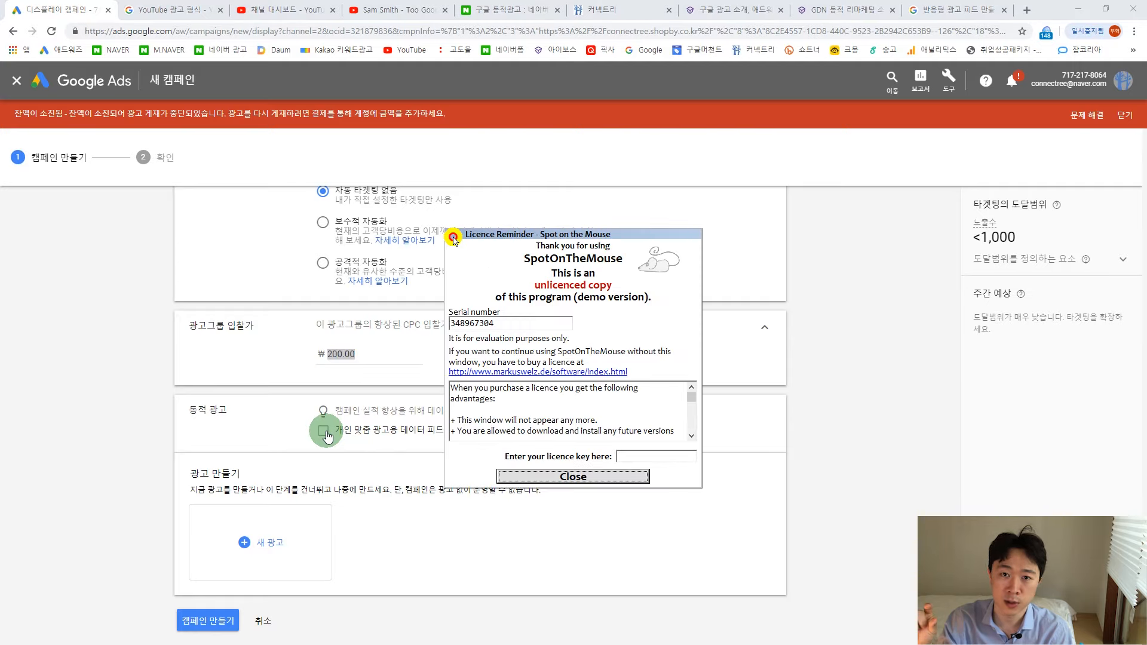
click(525, 476)
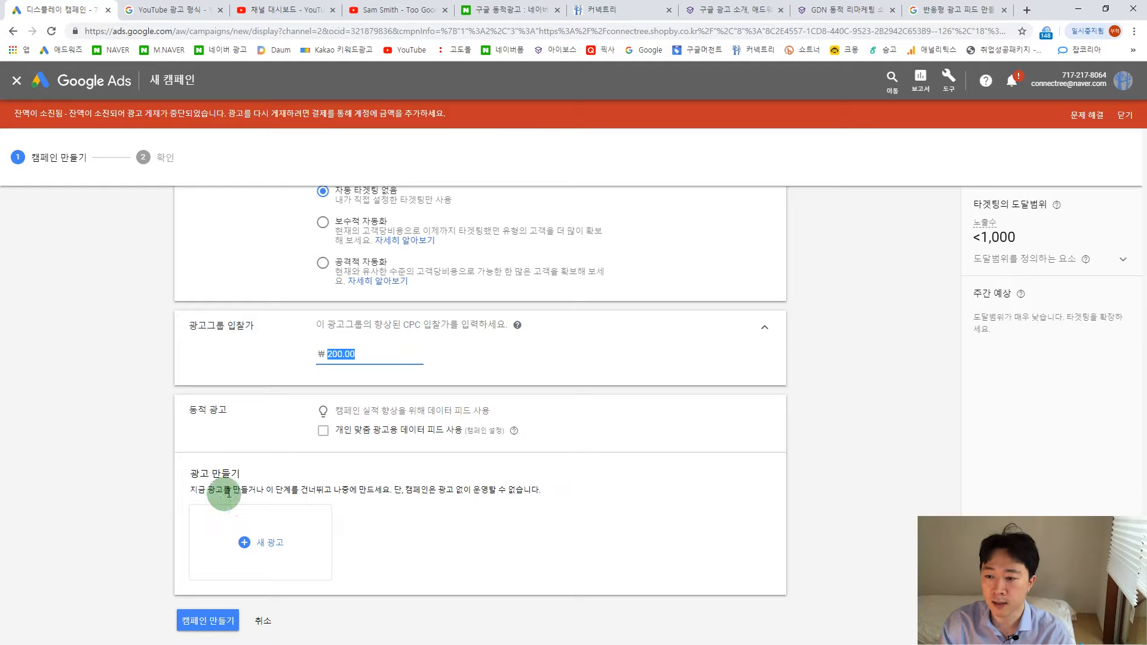
- Create the campaign without adding an ad and continue to its ad group overview
scroll(289, 542, down, 1)
click(209, 604)
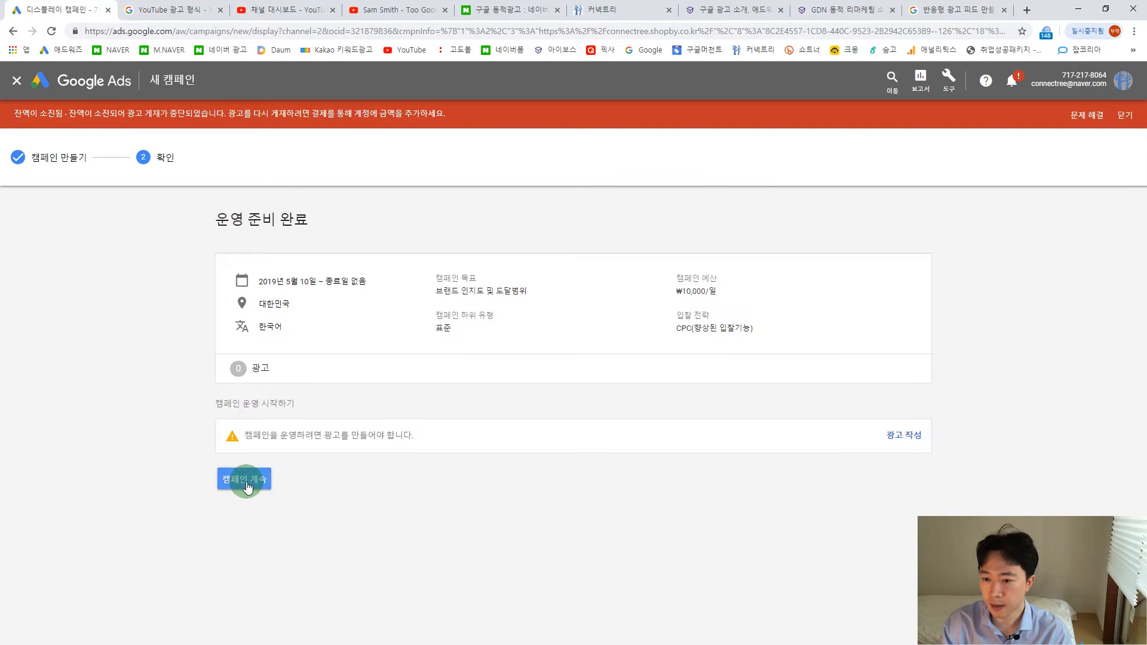
click(247, 486)
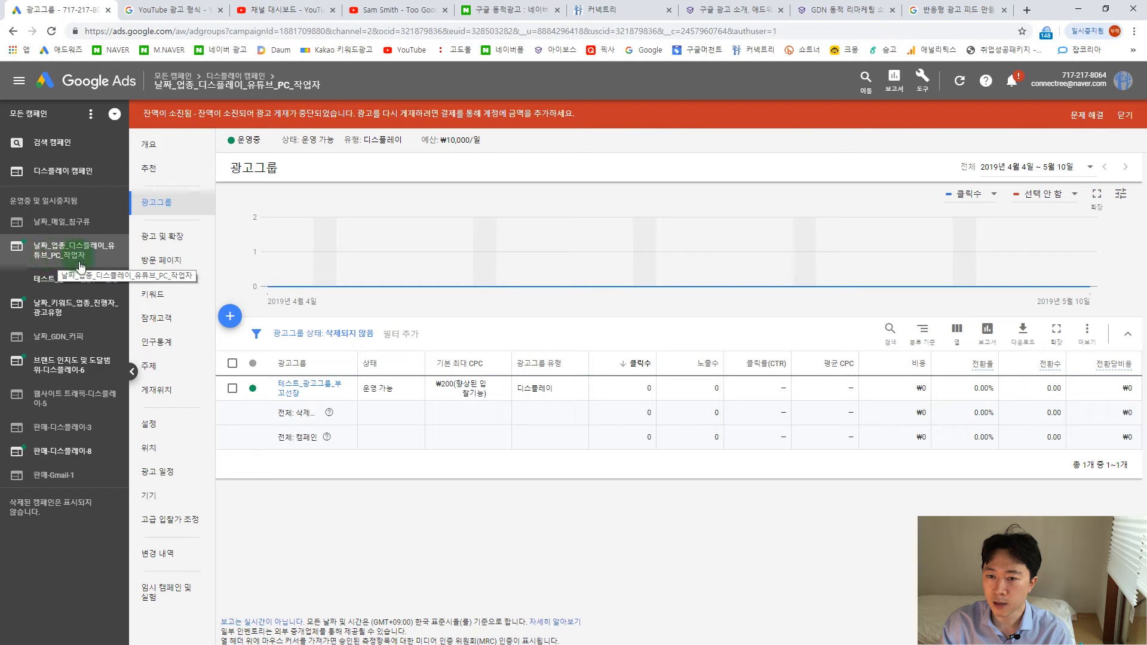
- Open the new campaign's test ad group and start a display ad upload (디스플레이 광고 업로드)
click(77, 279)
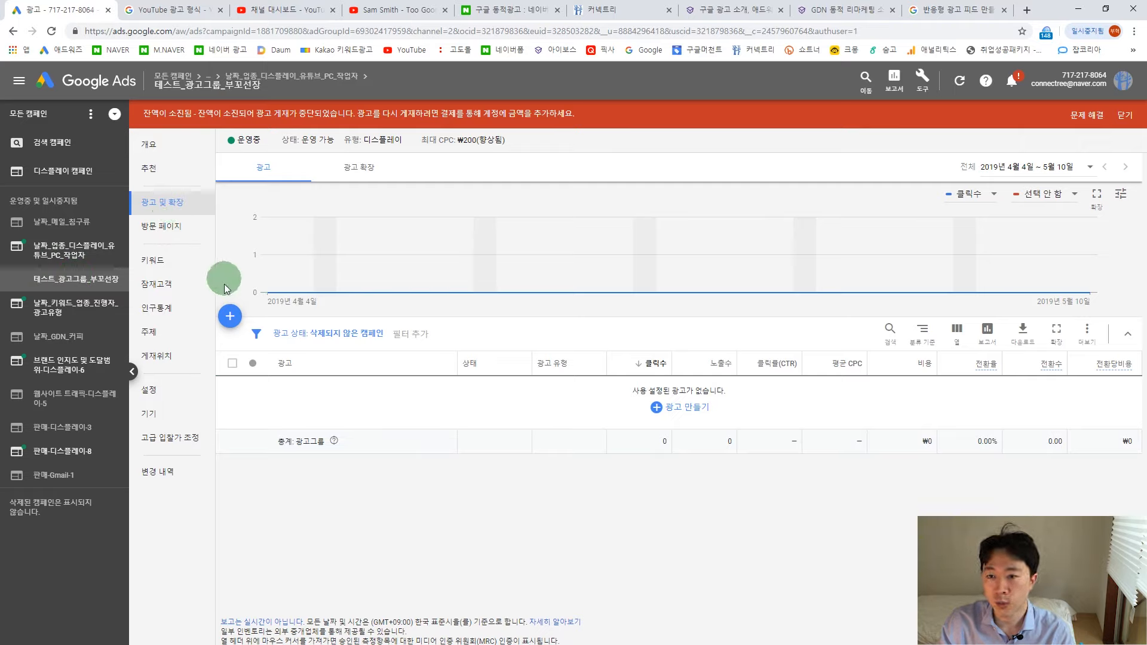
click(230, 316)
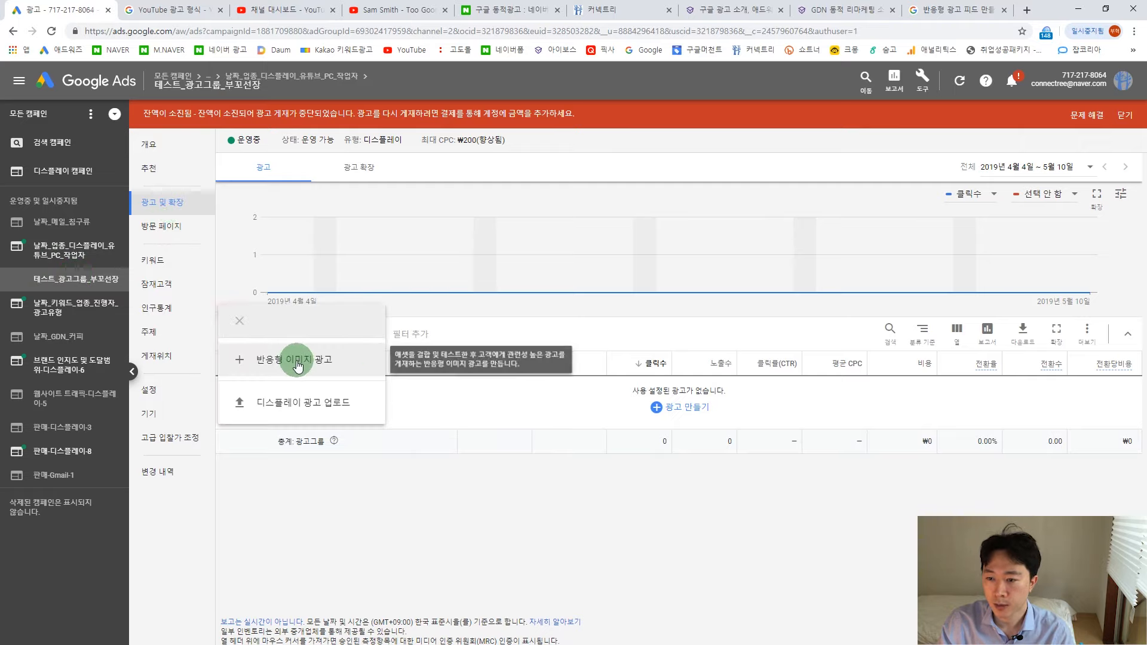
click(305, 406)
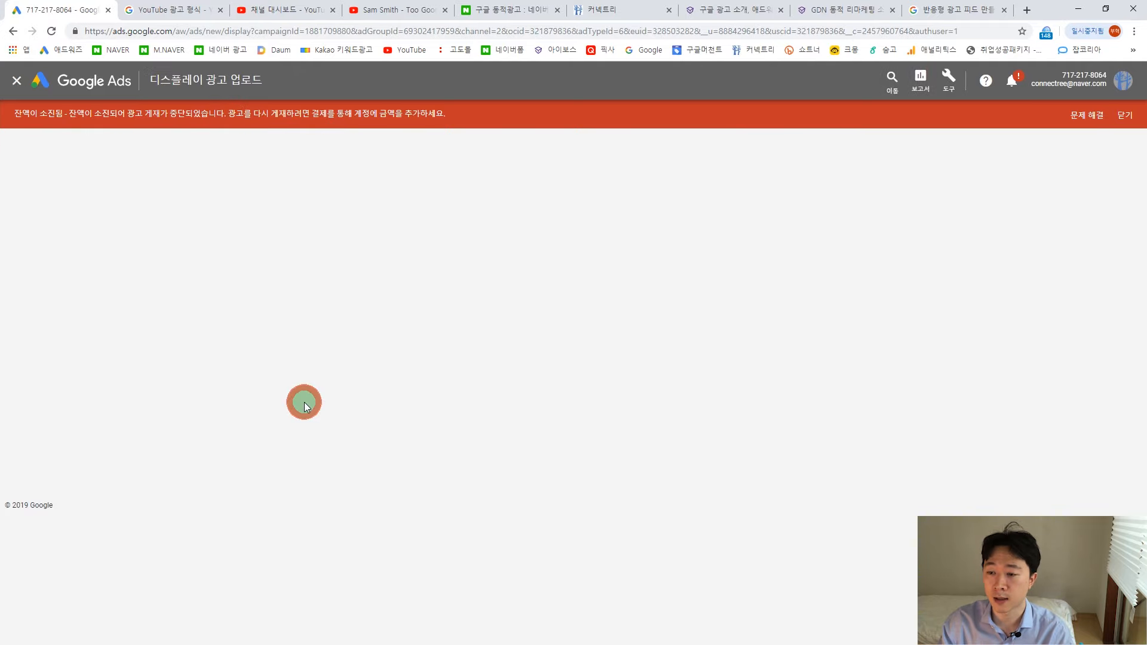
- Upload the four banner images (300X60, 300X250, 468X60 and 728X90) from the 유튜브배너 folder as display ads
double_click(1053, 6)
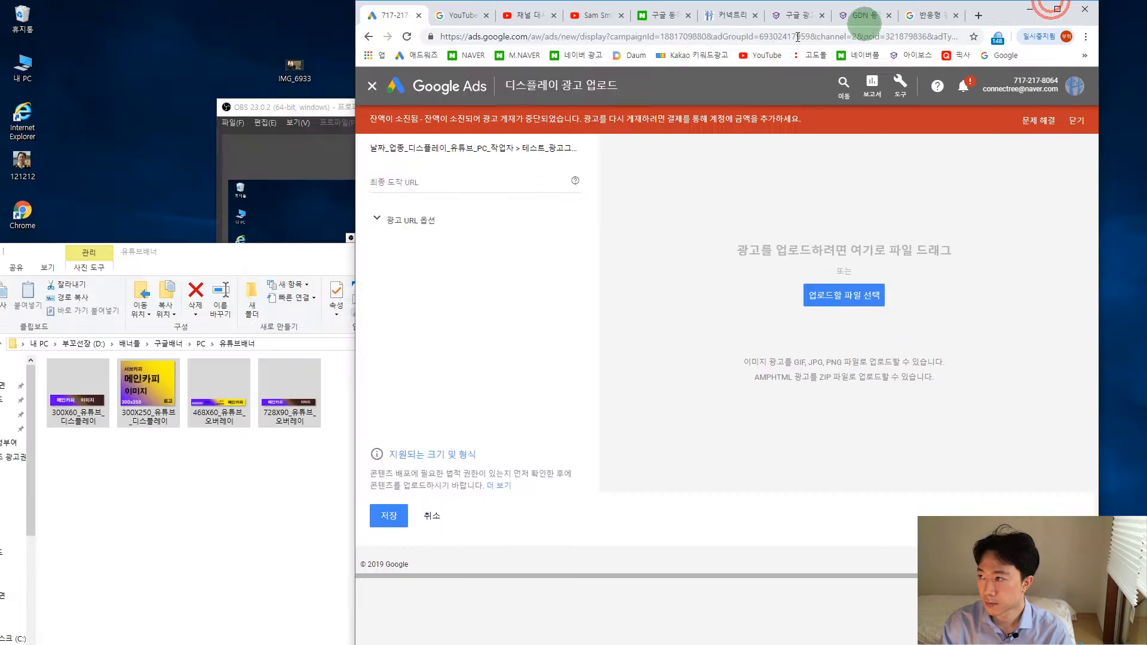
drag(1011, 8, 1034, 9)
drag(232, 406, 794, 346)
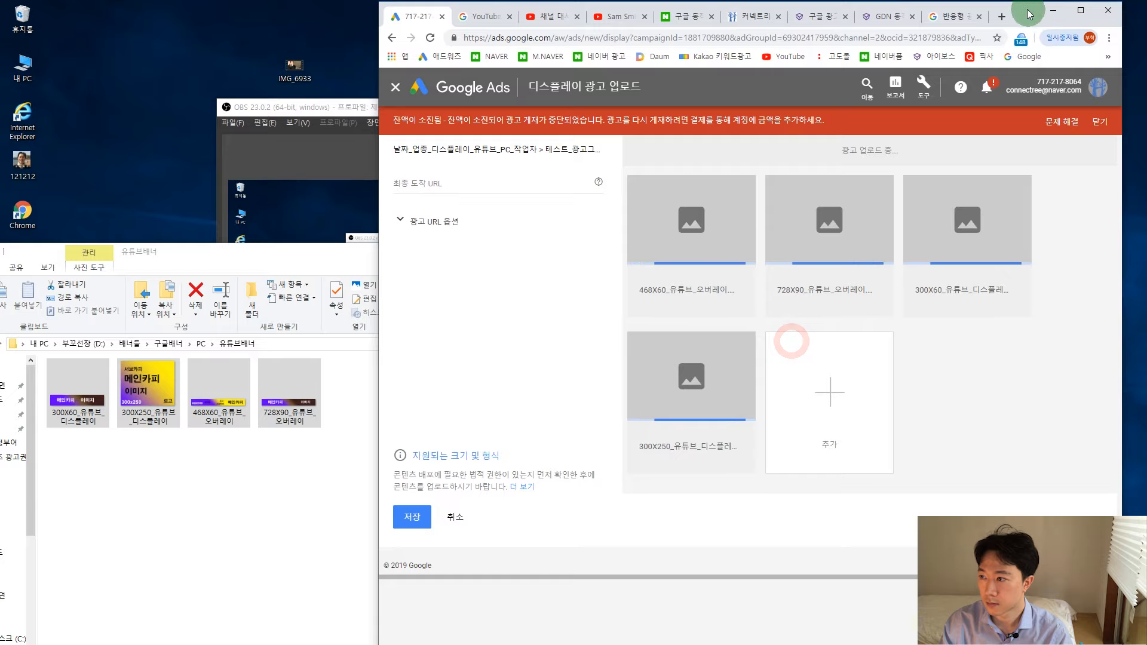
double_click(1032, 11)
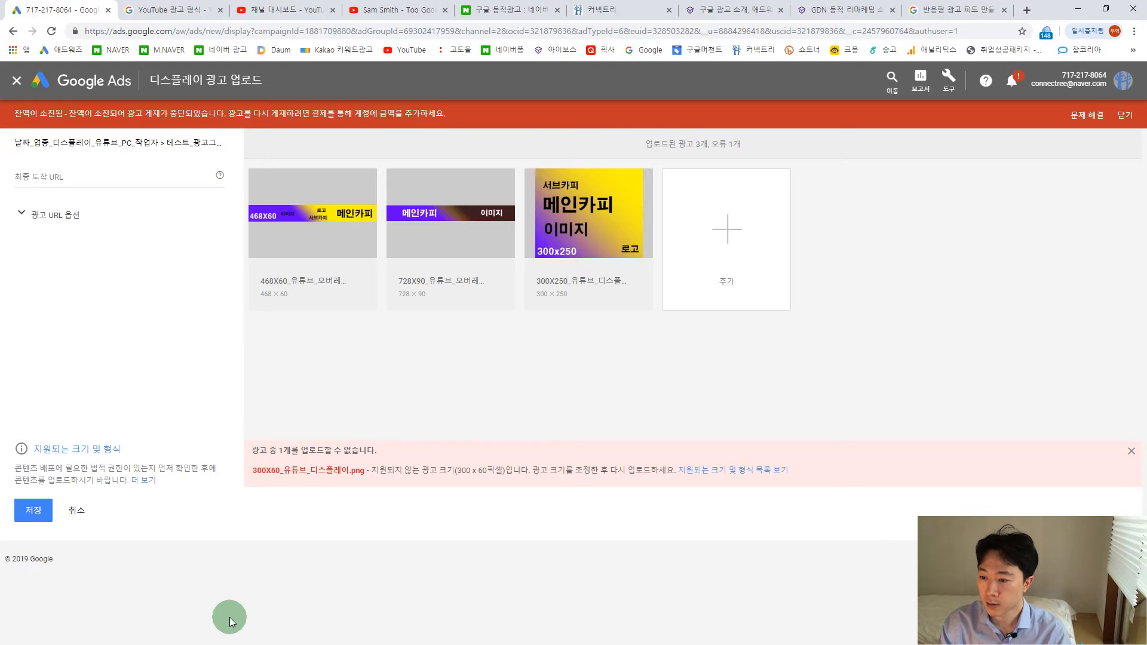
- Check the 300X60 banner's size against the display ad specifications on the YouTube ad formats help page and the upload results
click(293, 12)
click(385, 10)
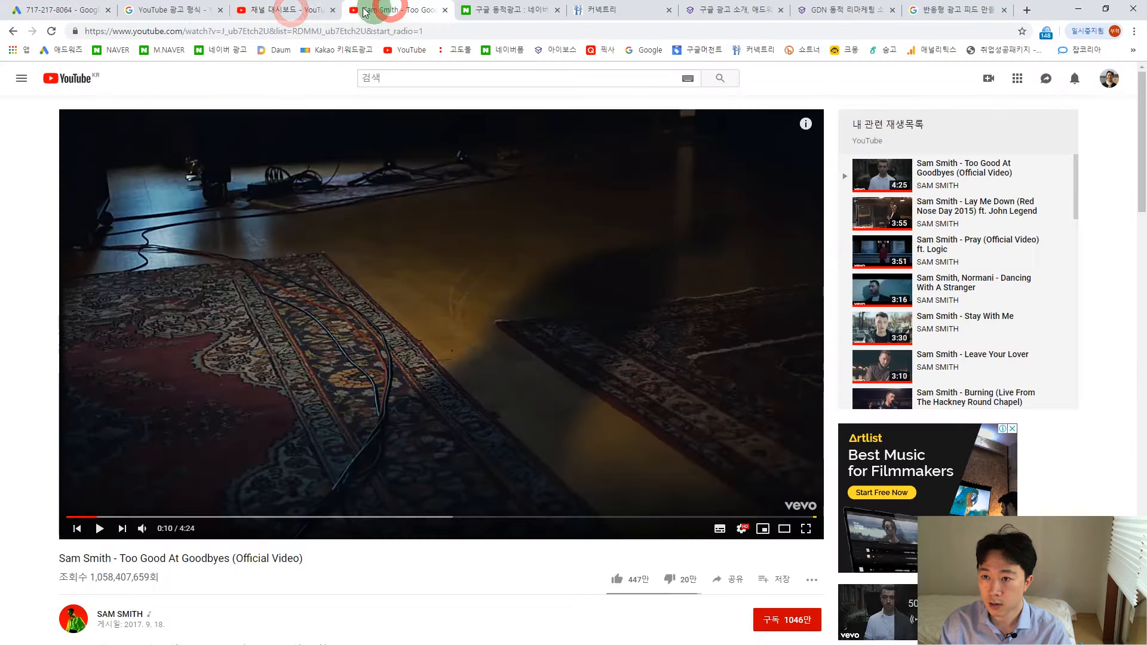
click(152, 10)
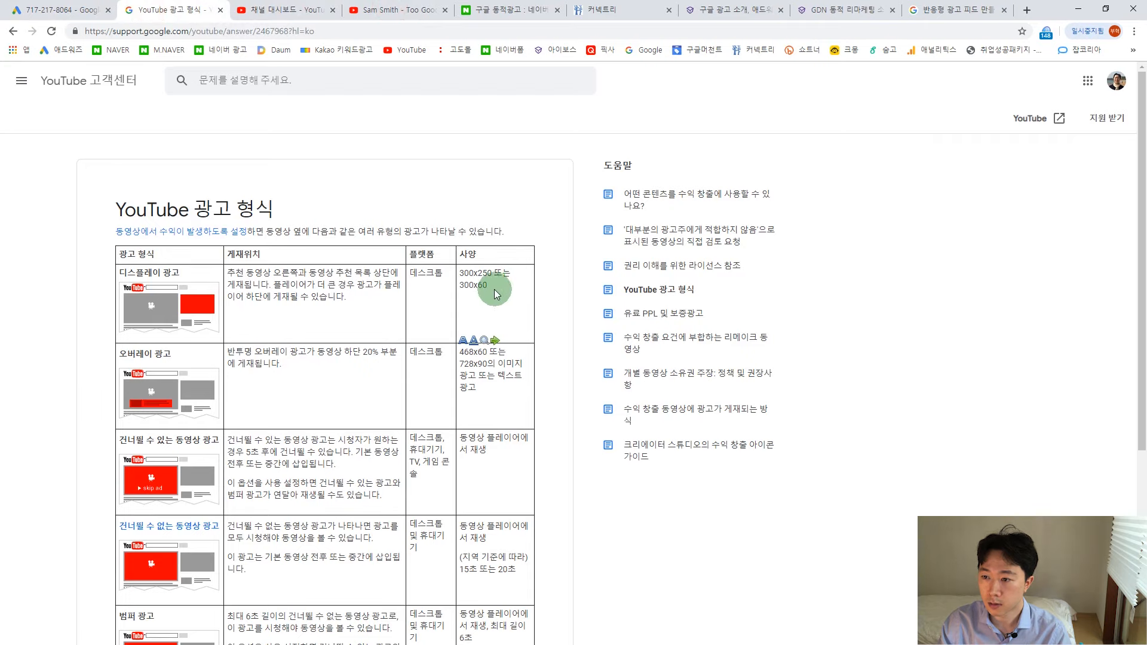
drag(465, 285, 486, 285)
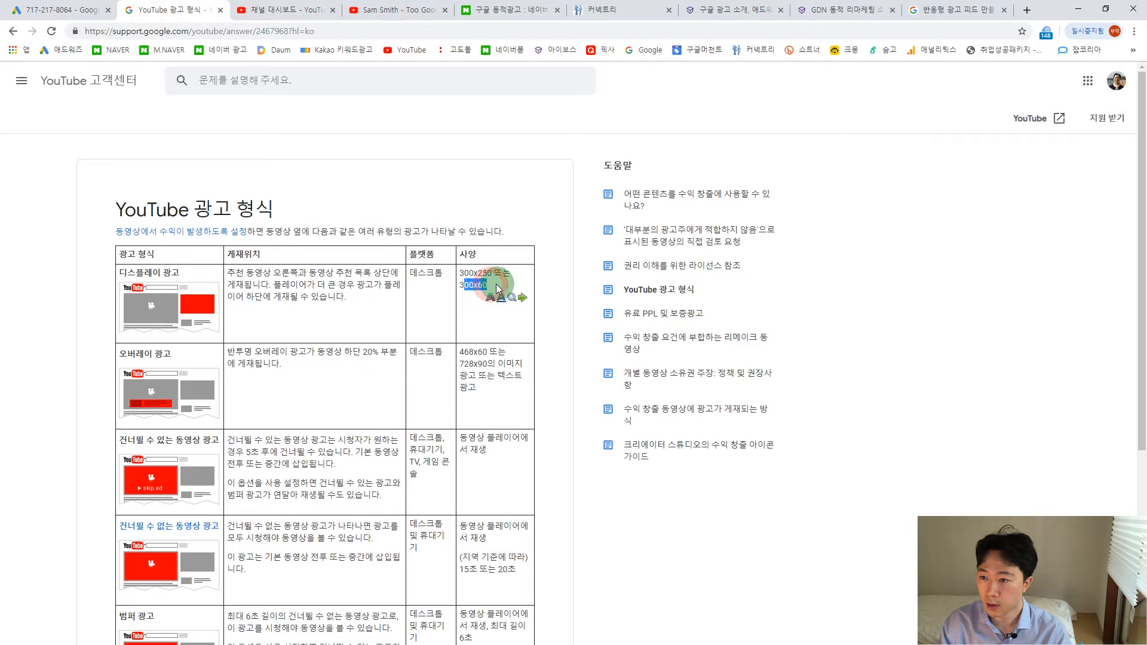
click(78, 10)
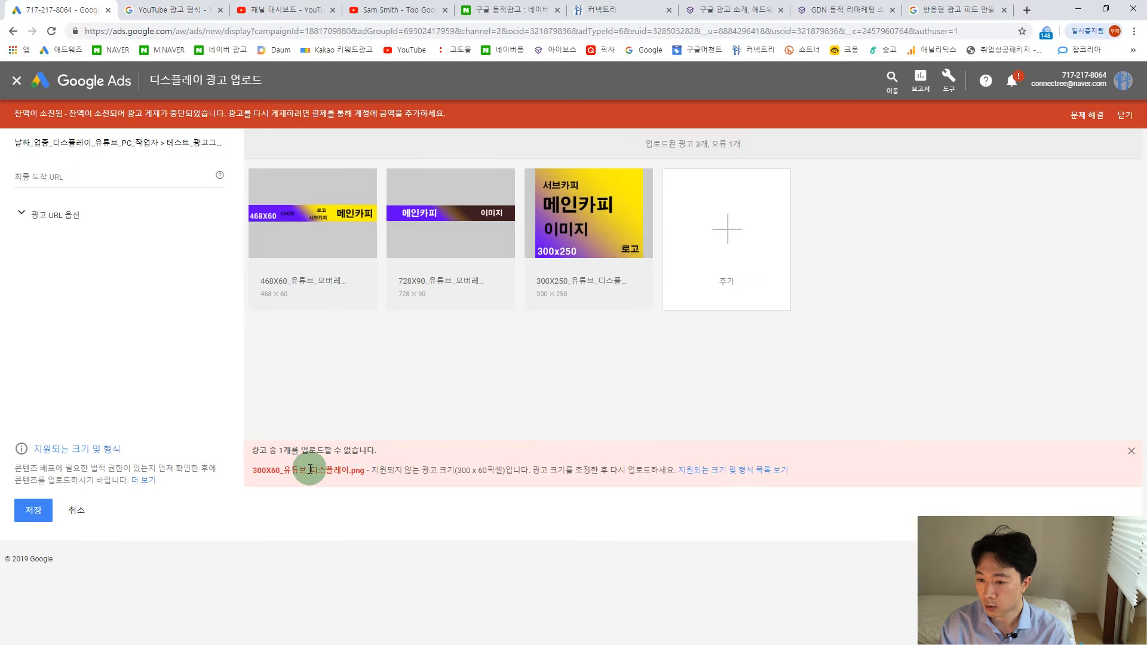
drag(251, 472, 280, 472)
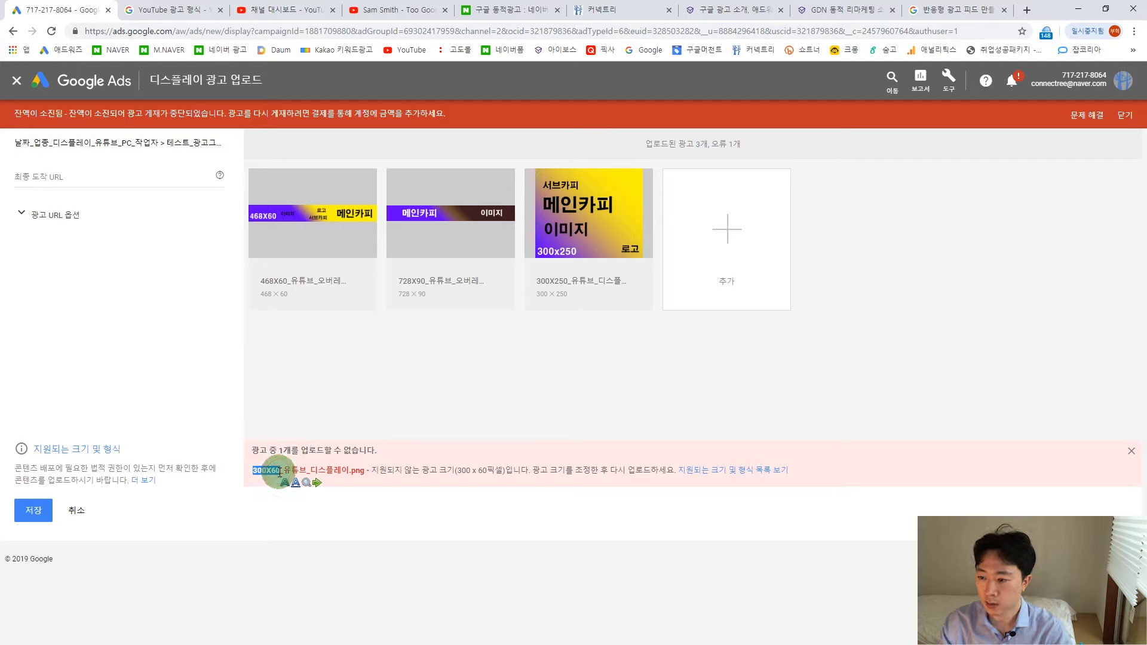
mouse_move(623, 238)
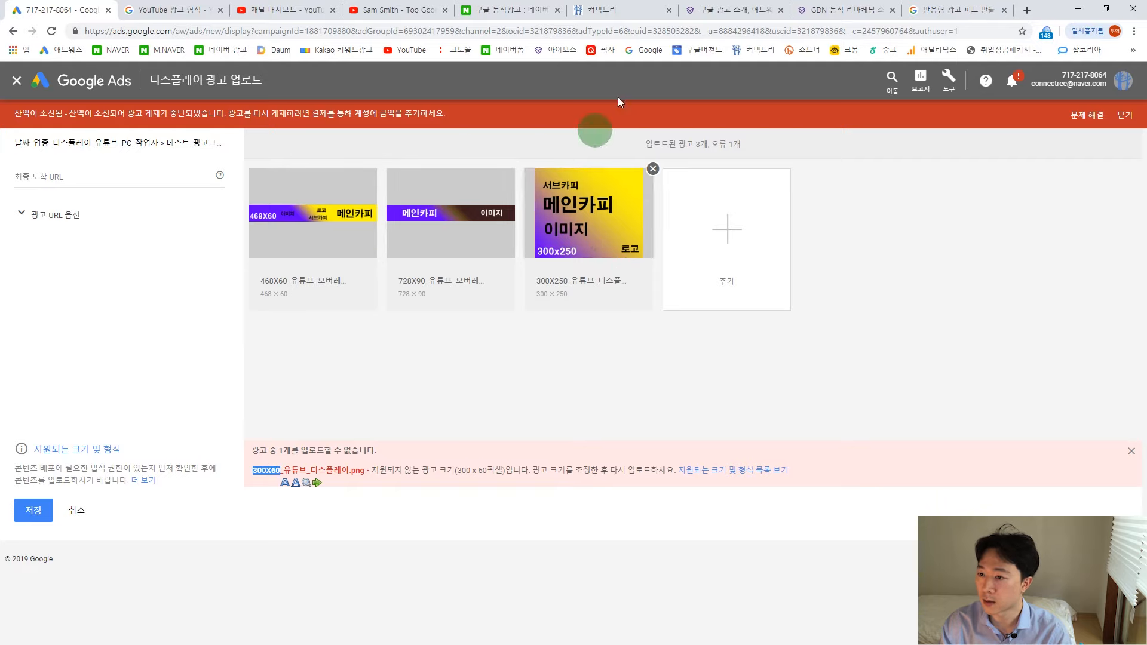
click(609, 10)
drag(441, 36, 85, 31)
key(ctrl+c)
click(60, 9)
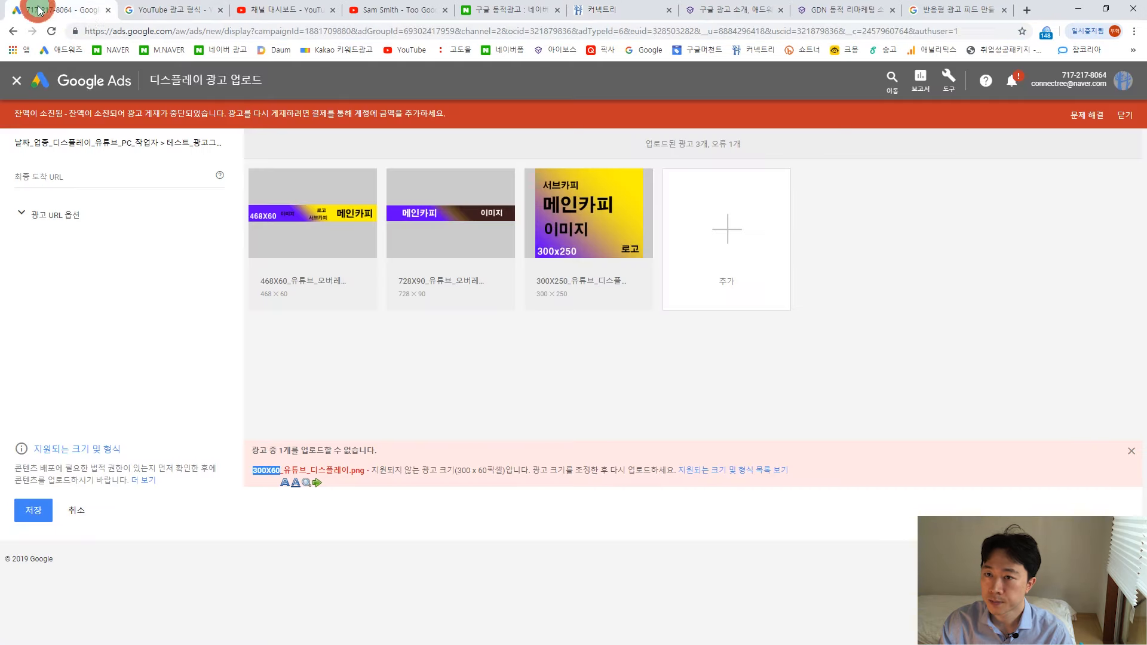
click(149, 184)
key(ctrl+v)
drag(185, 175, 1, 188)
key(ctrl+v)
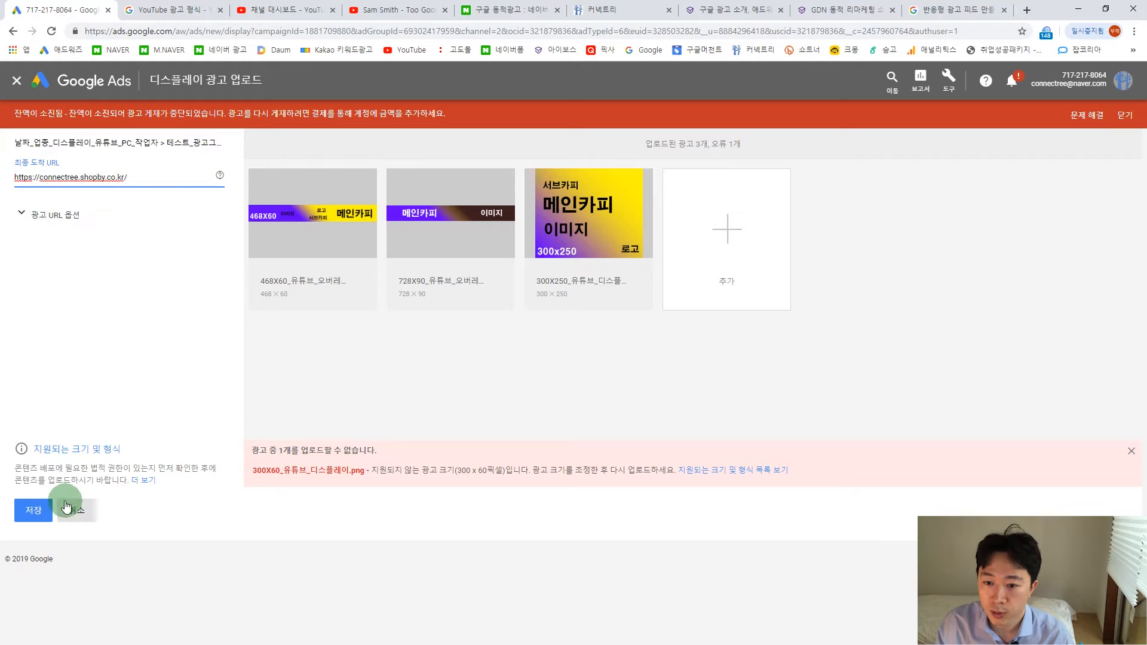
click(41, 511)
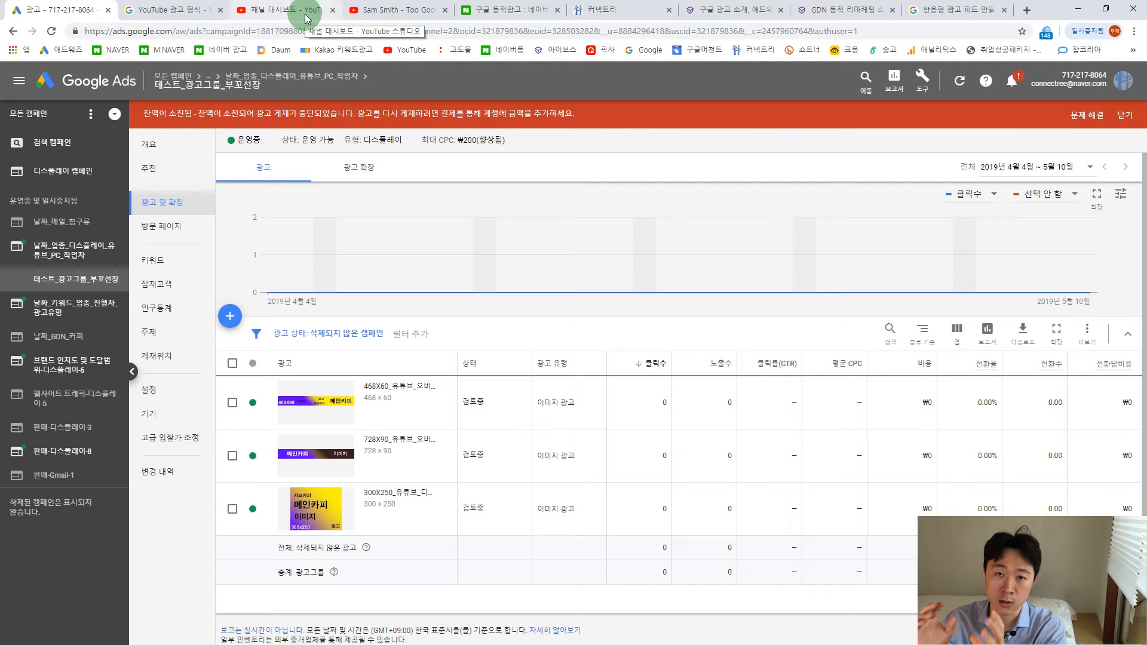
- Review the YouTube video page and the YouTube ad formats table, and return to the ad group's ad list
click(389, 10)
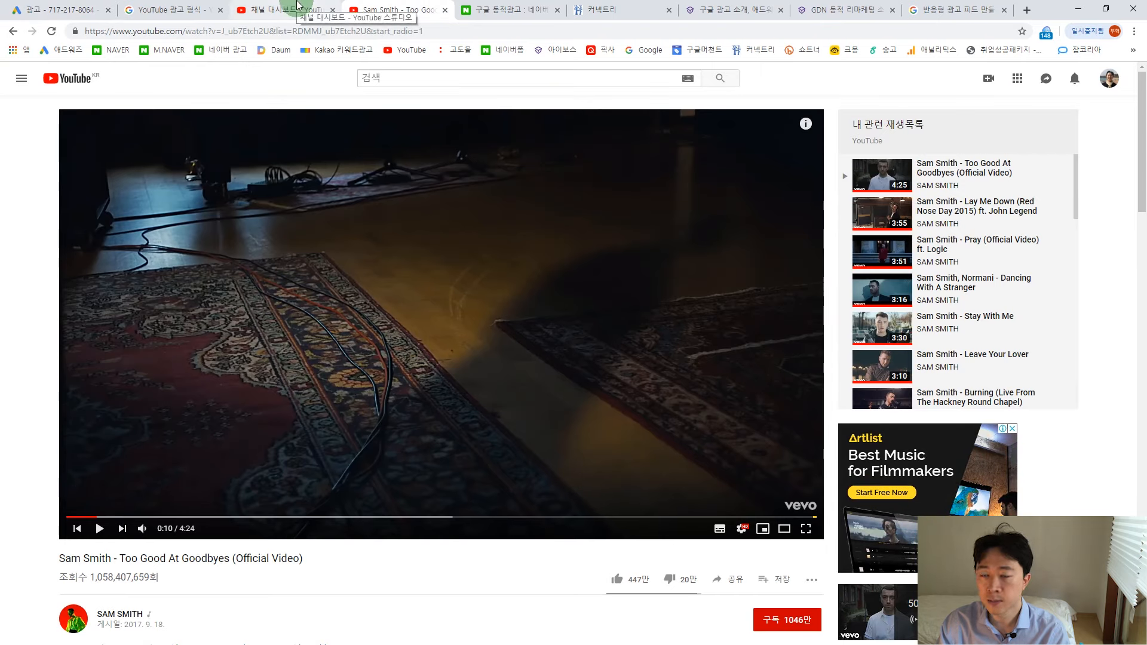
click(296, 7)
click(179, 9)
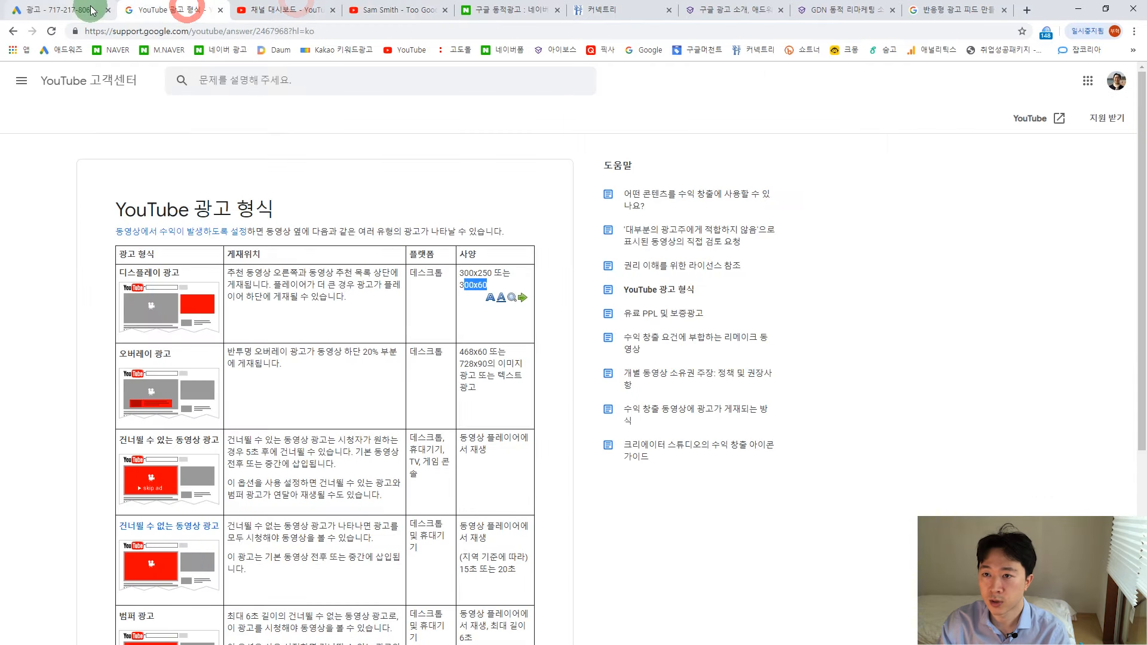
click(91, 11)
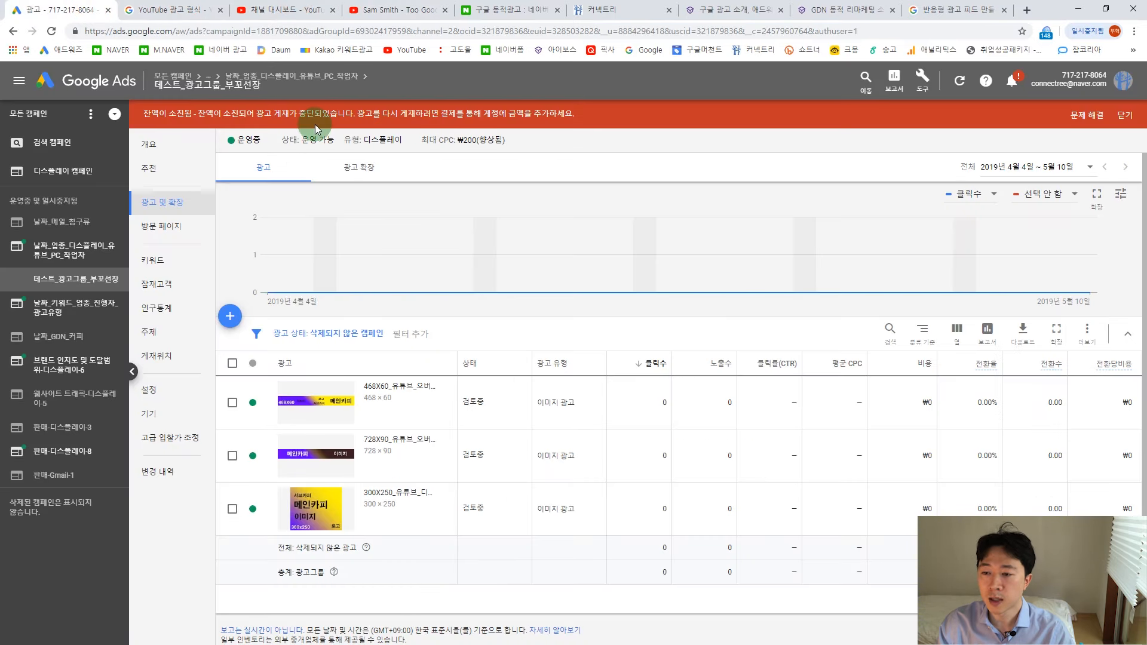